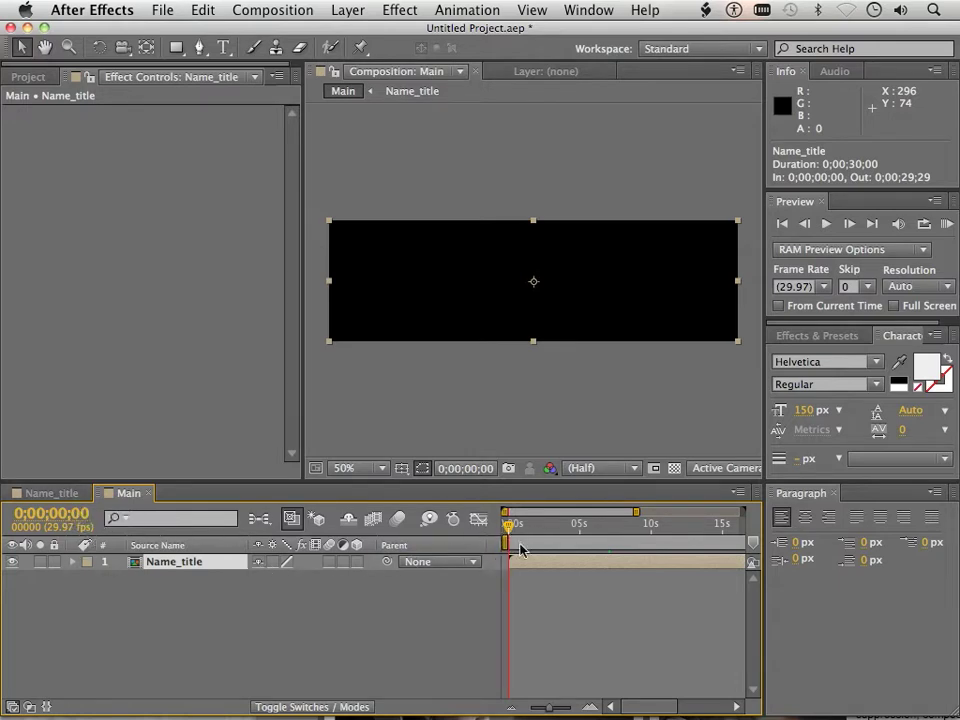
Step: Create a medium gray-royal blue solid of 872 x 258 px in the Main composition and place it below the Name_title layer
left_click_drag(512, 533, 439, 561)
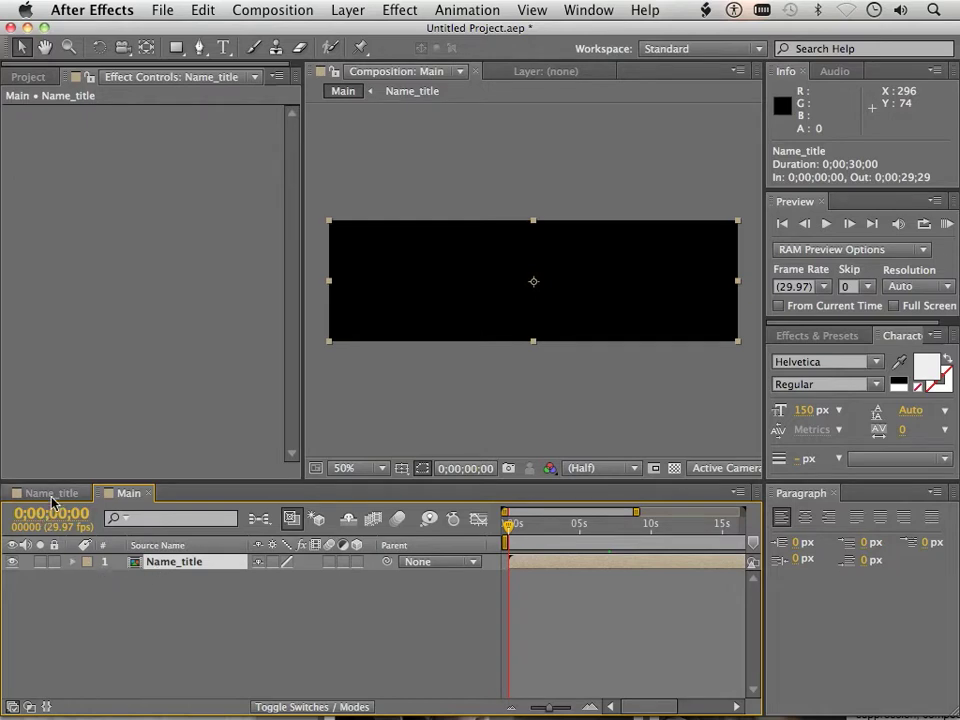
left_click(24, 76)
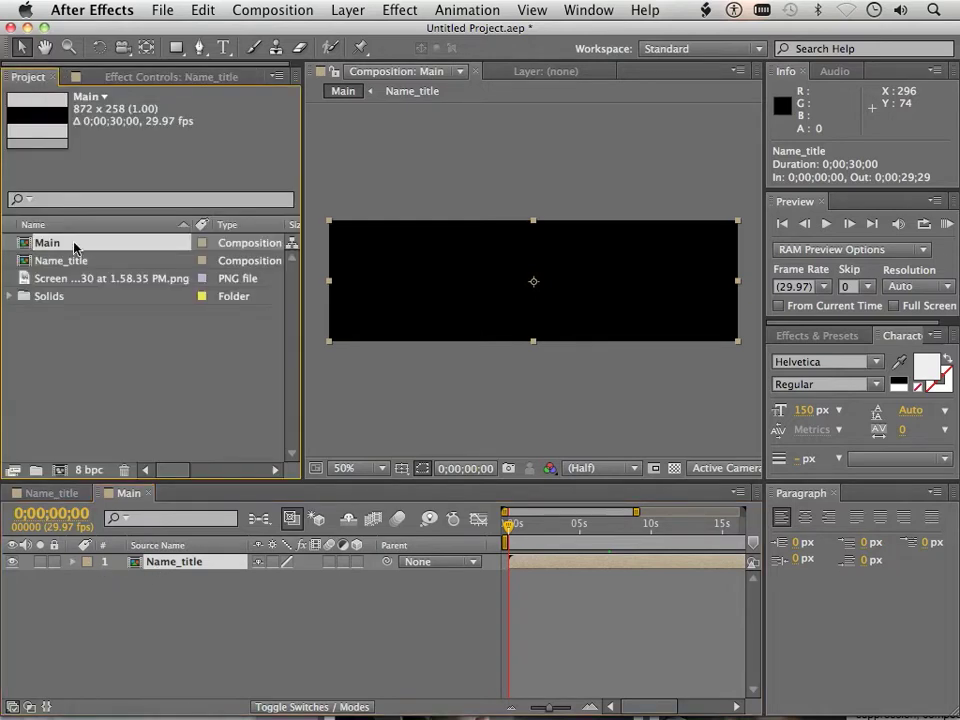
left_click(59, 262)
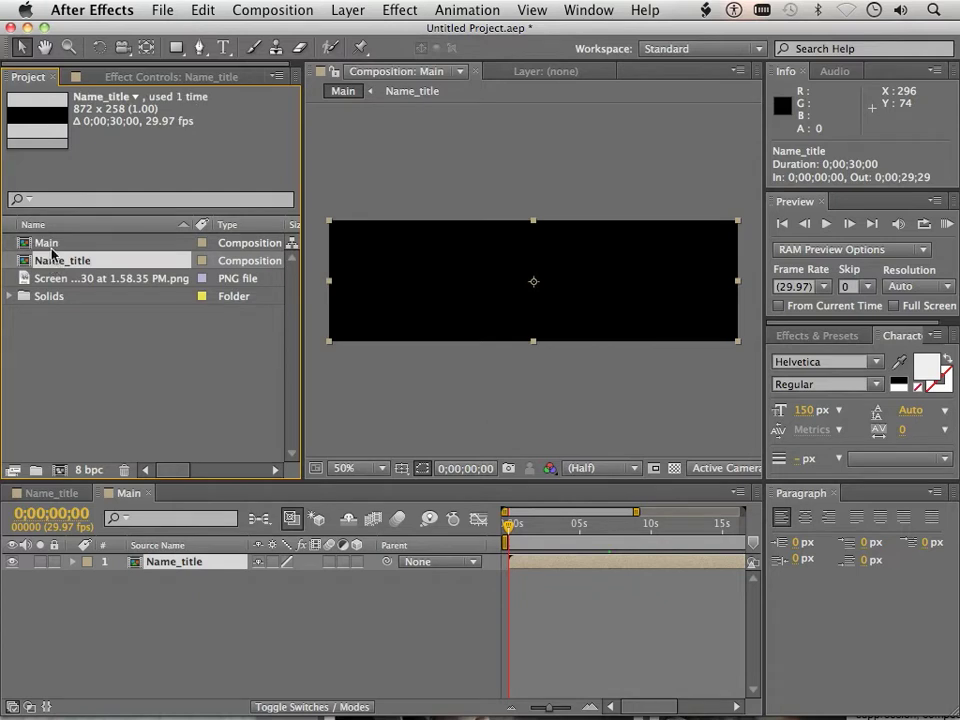
left_click(47, 243)
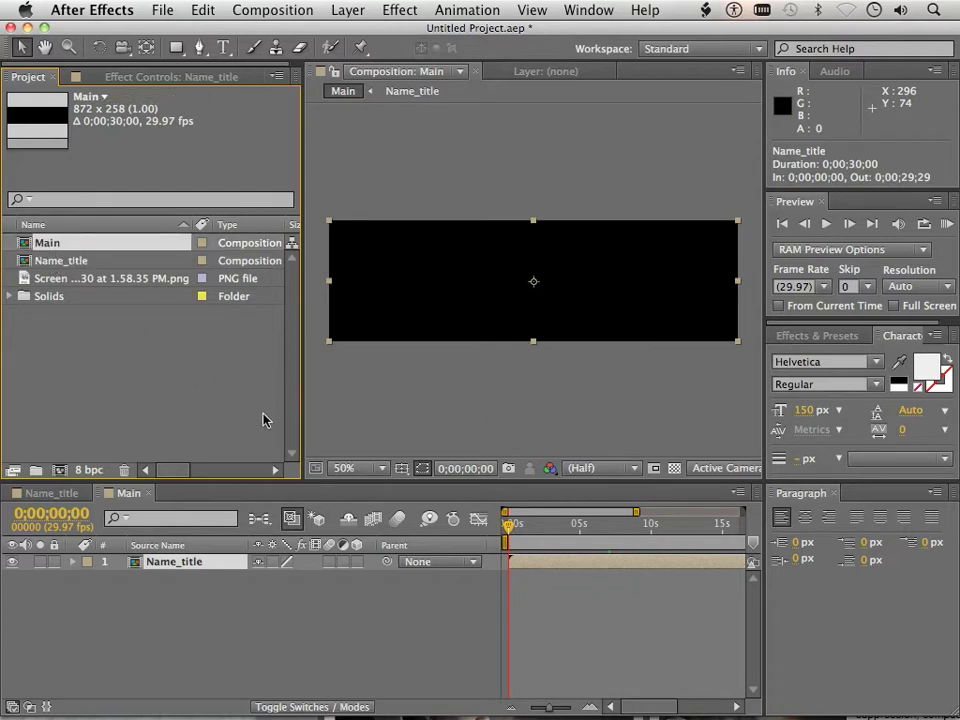
right_click(452, 363)
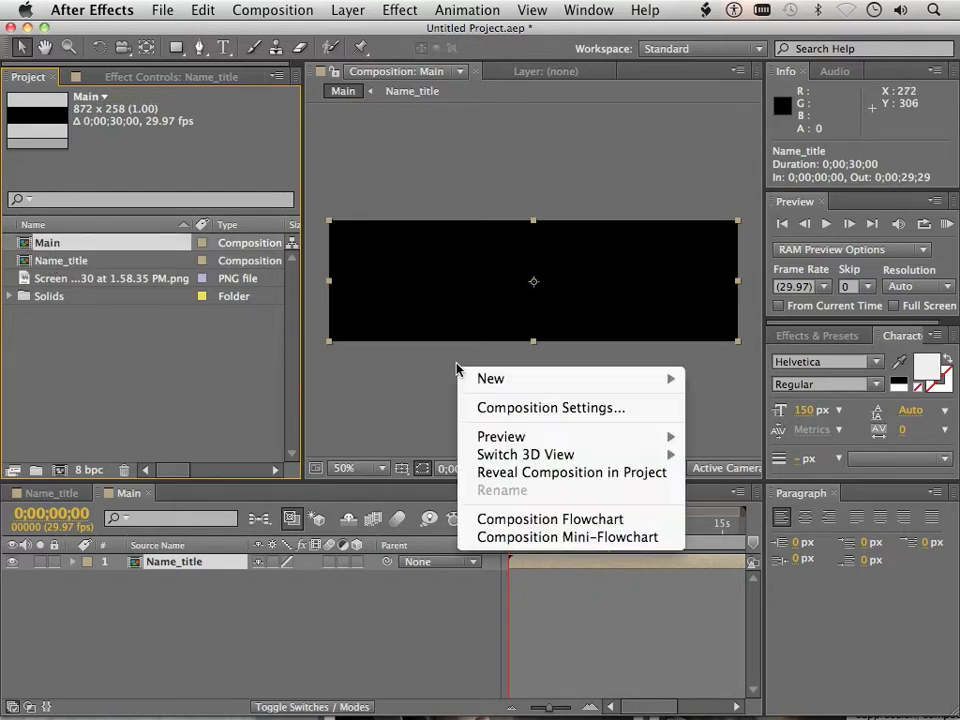
mouse_move(479, 375)
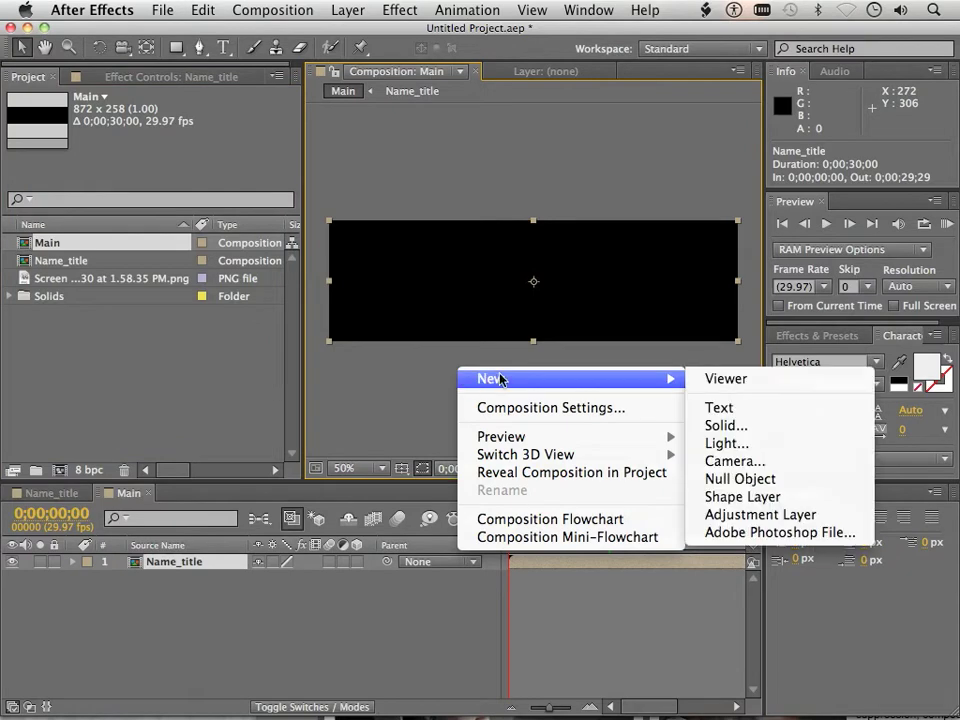
left_click(765, 426)
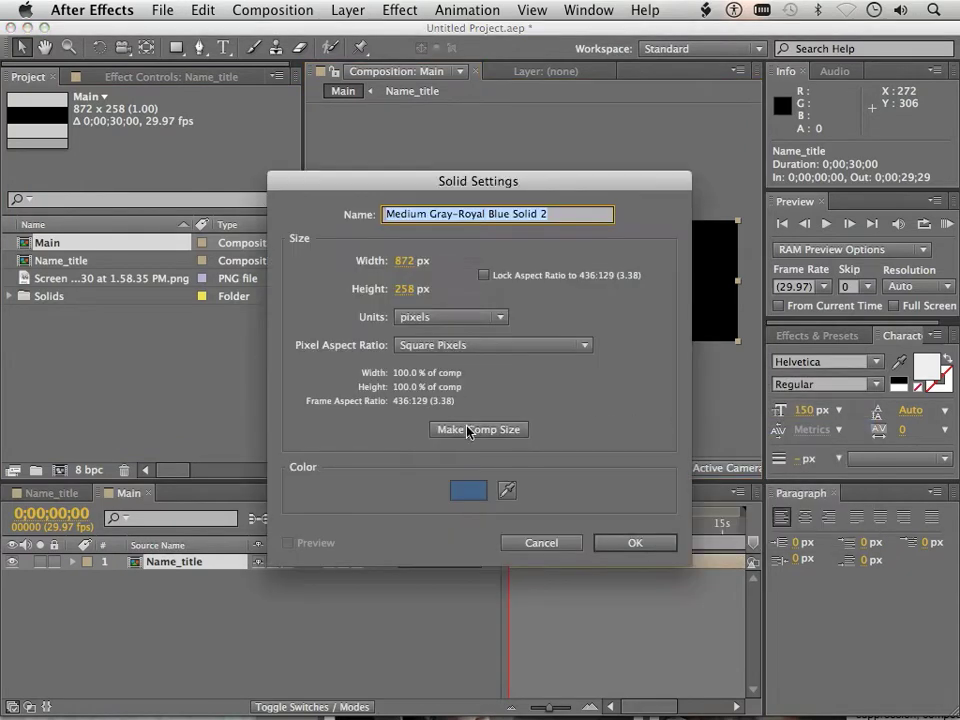
left_click(634, 543)
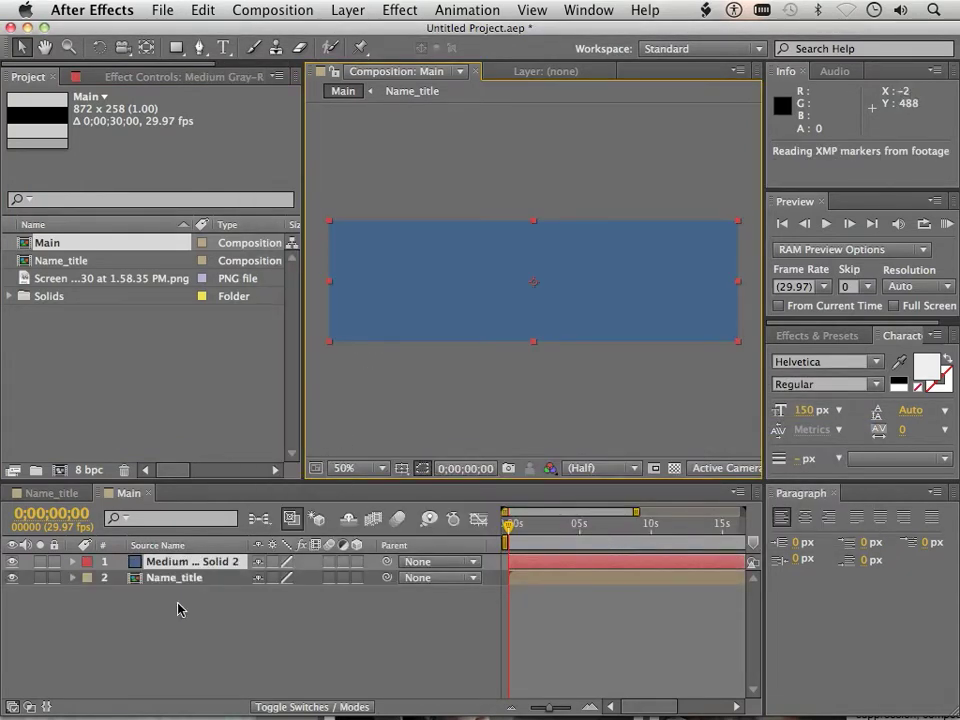
mouse_move(516, 536)
left_mouse_down()
mouse_move(695, 545)
mouse_move(508, 536)
left_mouse_up()
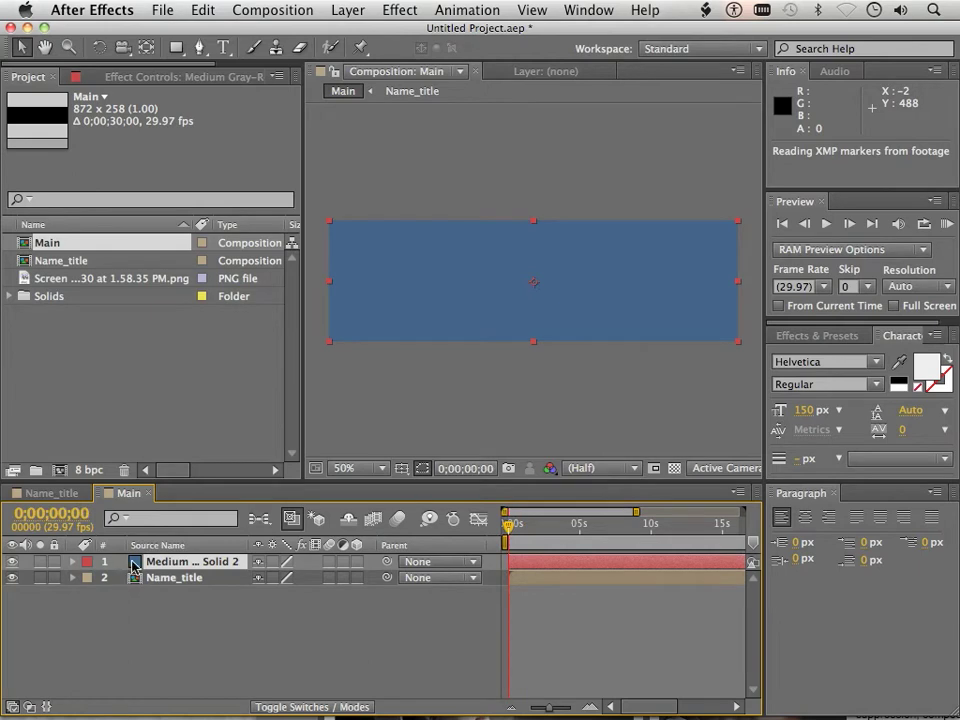
left_click_drag(134, 566, 129, 583)
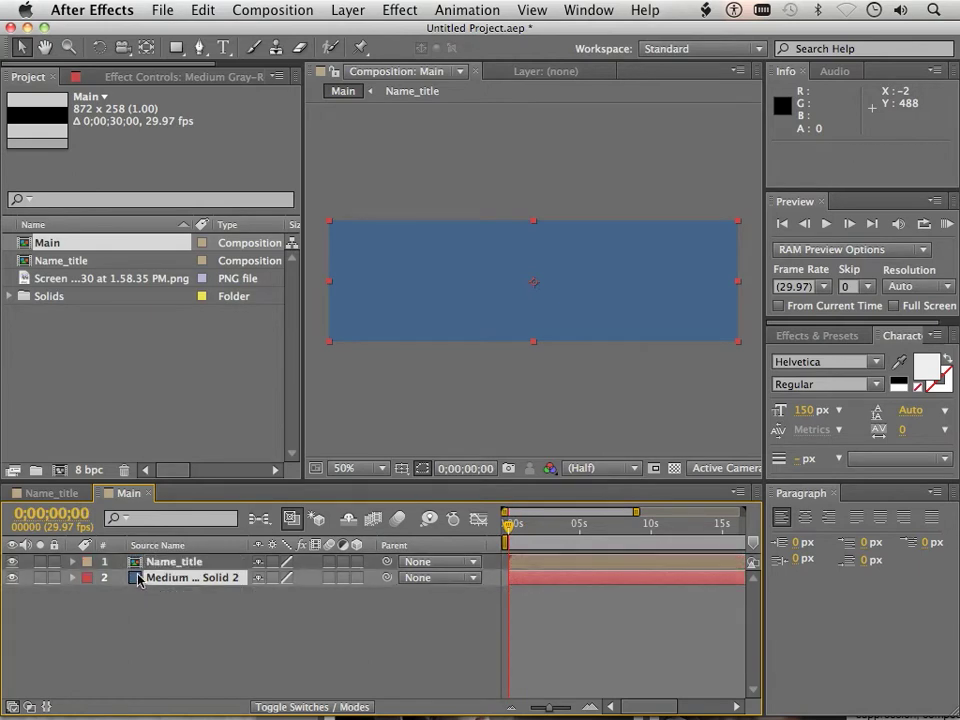
Step: Widen the timeline's visible range and scrub the Main composition to 0;00;14;05, where the title letters show over the blue solid
left_click_drag(507, 535, 470, 532)
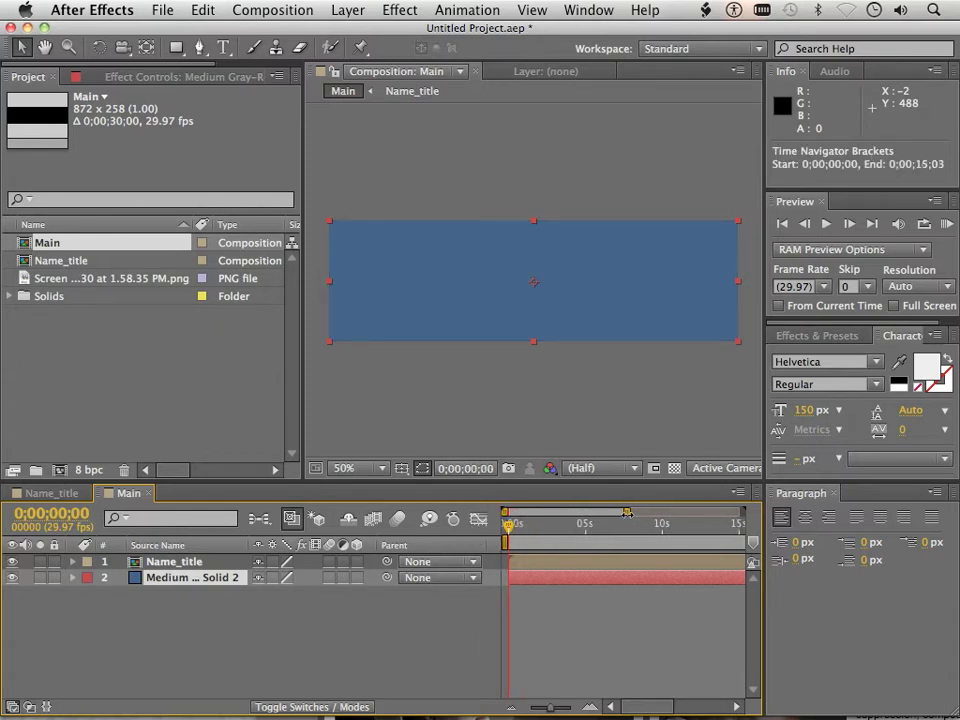
left_click_drag(636, 512, 591, 520)
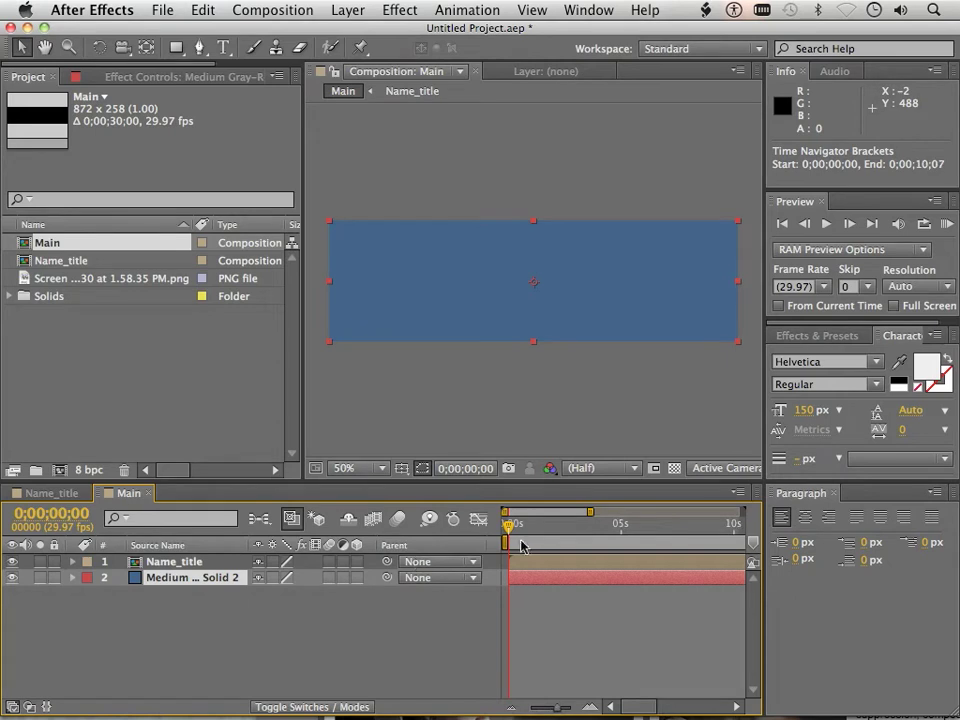
mouse_move(514, 535)
left_mouse_down()
mouse_move(619, 538)
mouse_move(480, 530)
mouse_move(873, 560)
mouse_move(497, 527)
mouse_move(516, 530)
left_mouse_up()
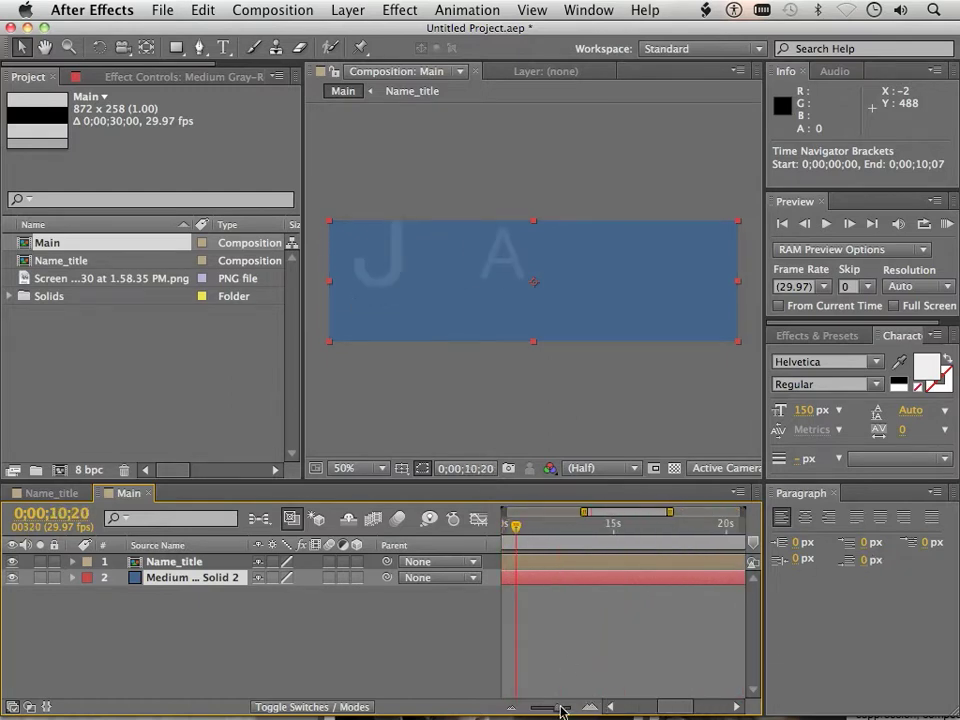
left_click_drag(561, 708, 536, 708)
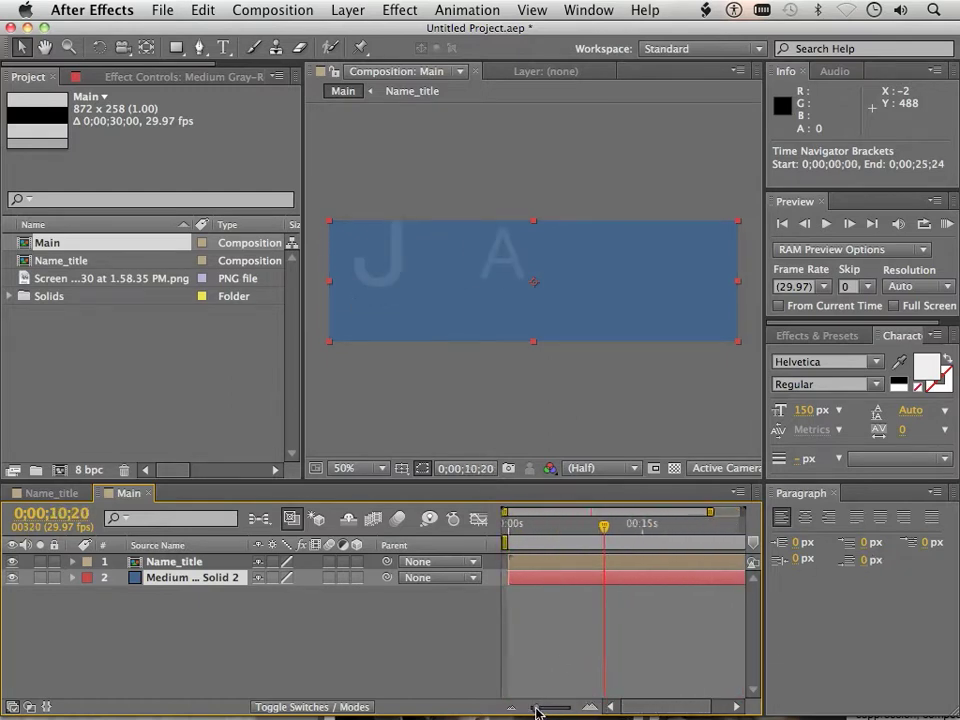
left_click_drag(604, 535, 634, 529)
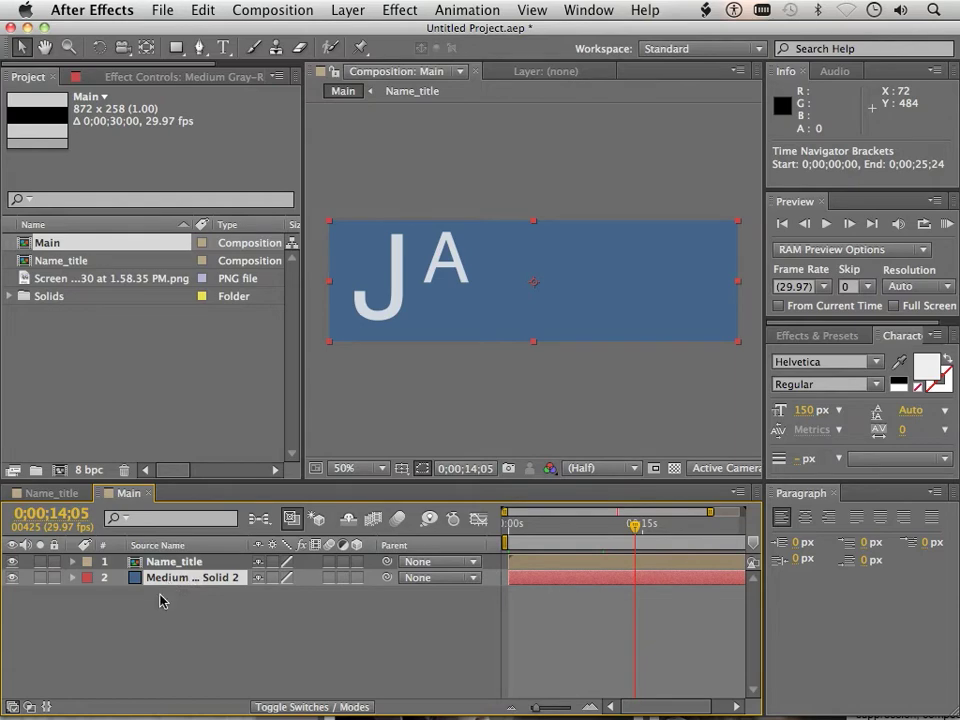
Step: Create a second comp-size solid in a pale gray-royal blue color and place it directly below the Name_title layer
right_click(453, 415)
mouse_move(534, 427)
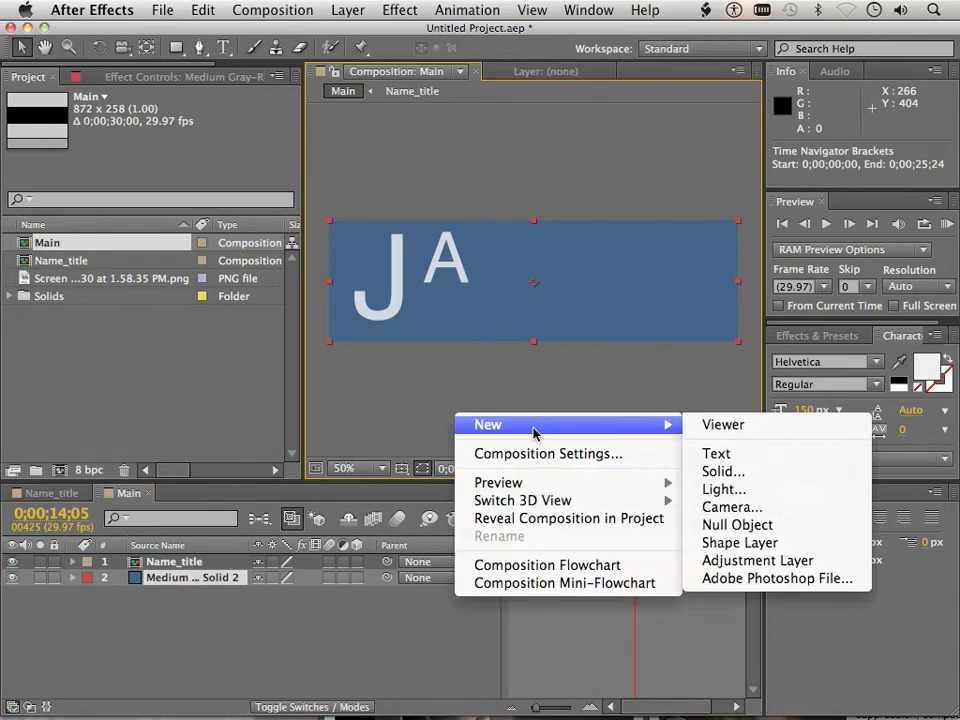
left_click(736, 476)
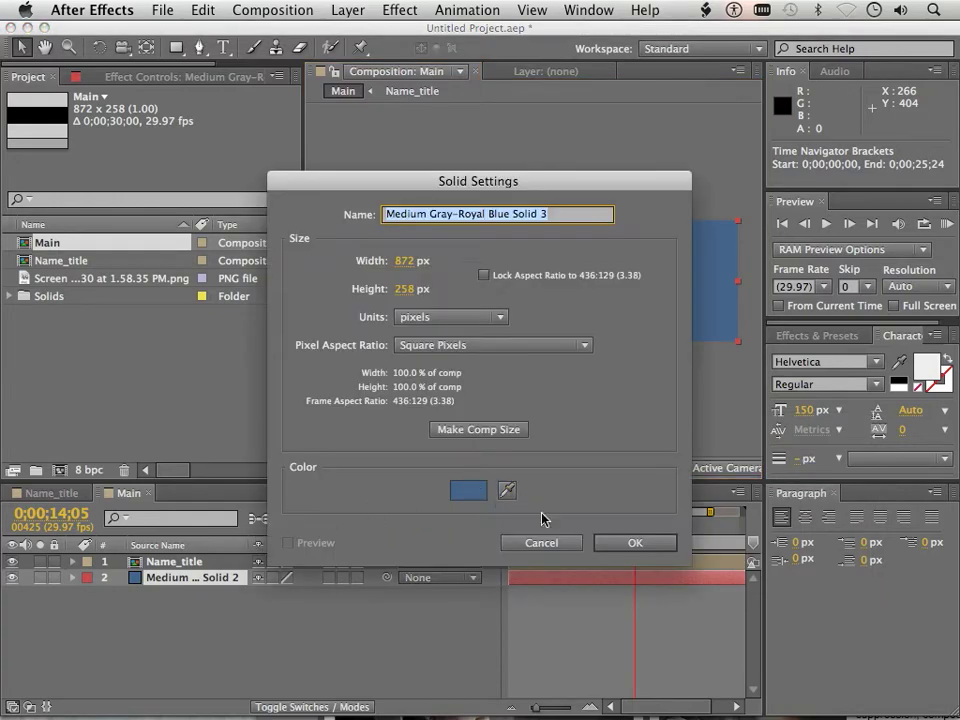
left_click(485, 497)
left_click_drag(400, 352, 306, 377)
left_click(677, 264)
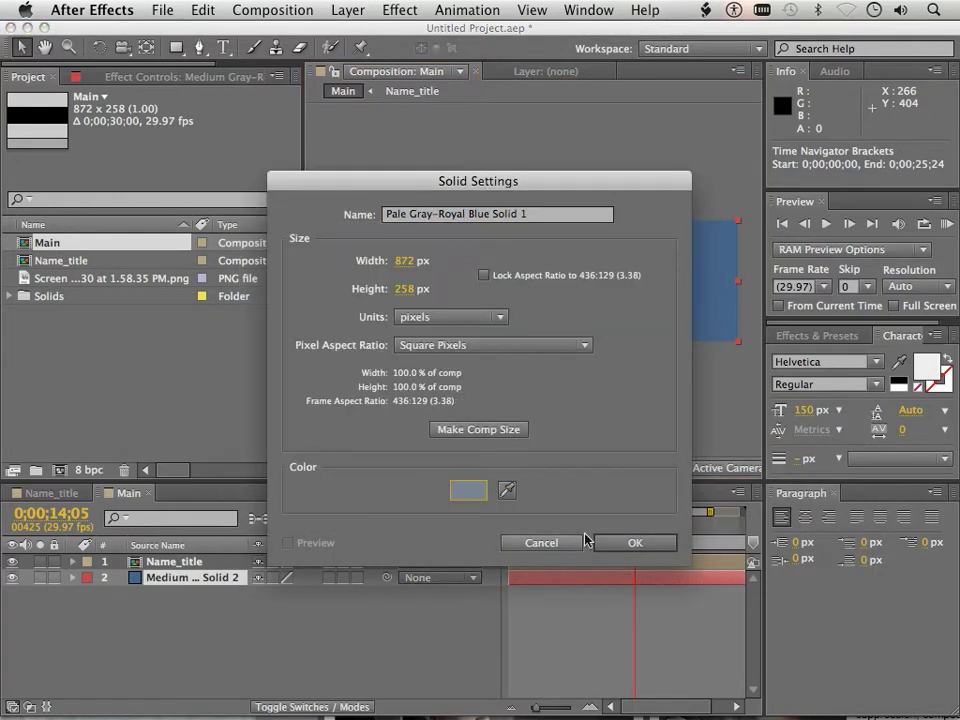
left_click(630, 542)
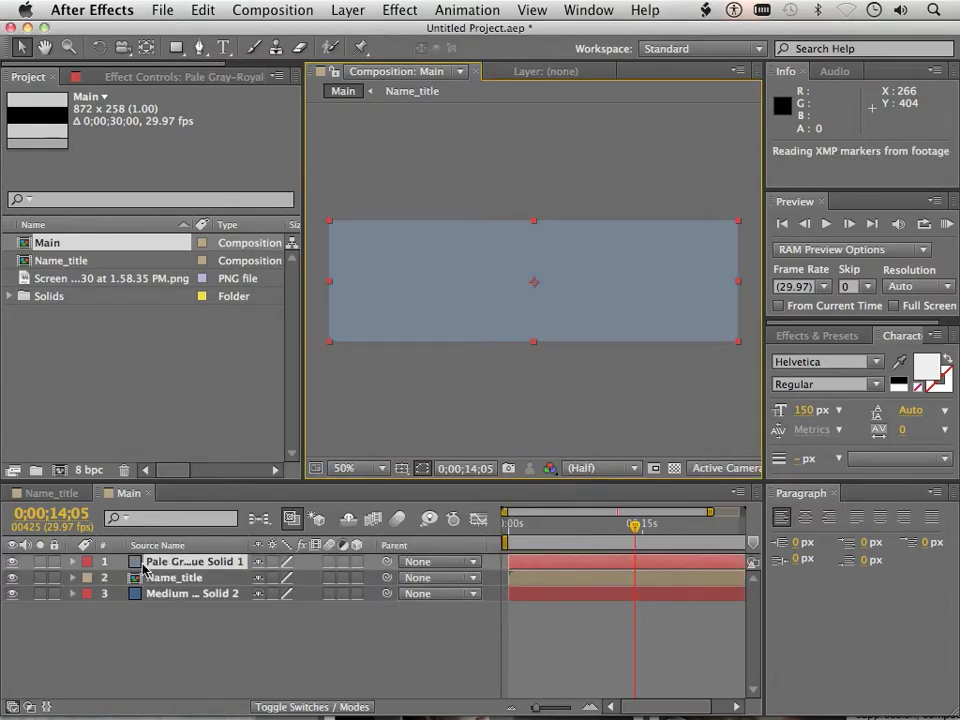
left_click_drag(143, 567, 137, 587)
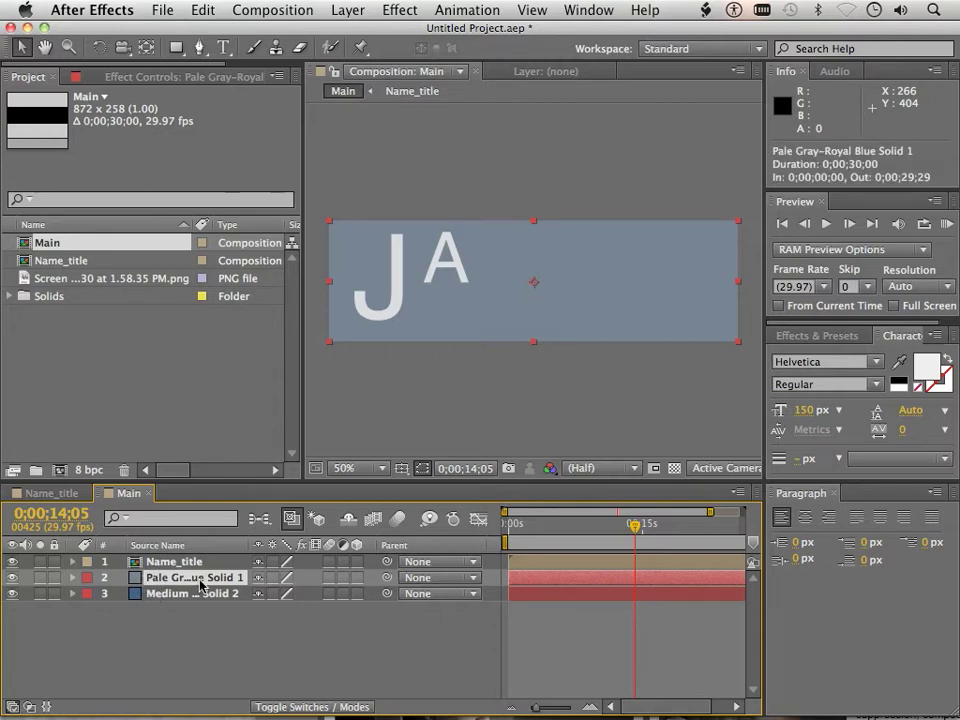
Step: Apply the Cell Pattern generate effect to the pale gray-blue solid
left_click(400, 10)
mouse_move(437, 188)
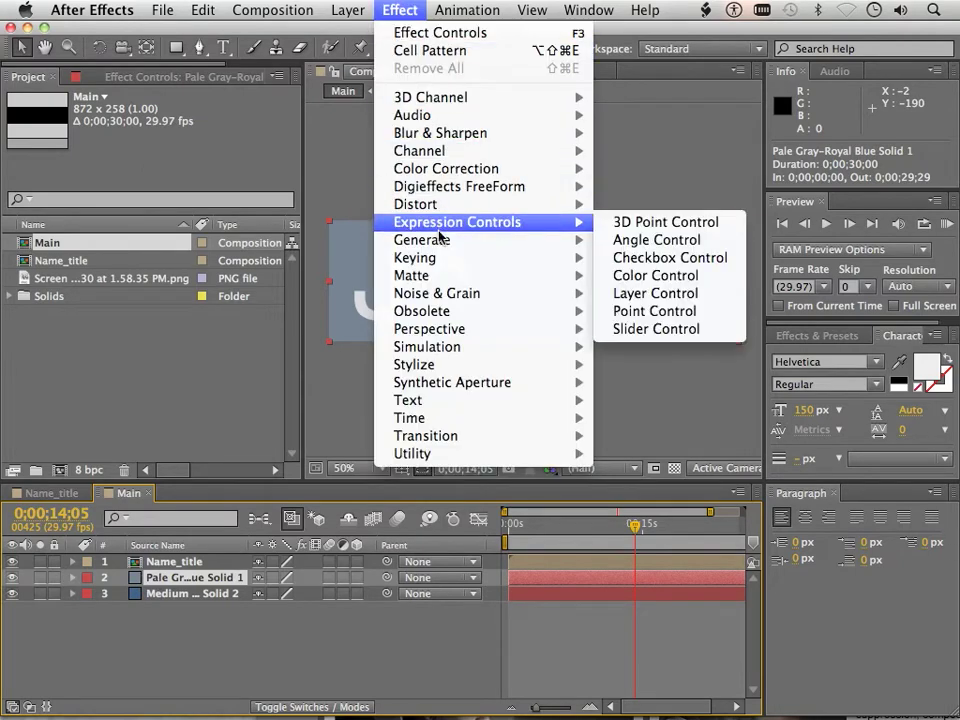
mouse_move(440, 240)
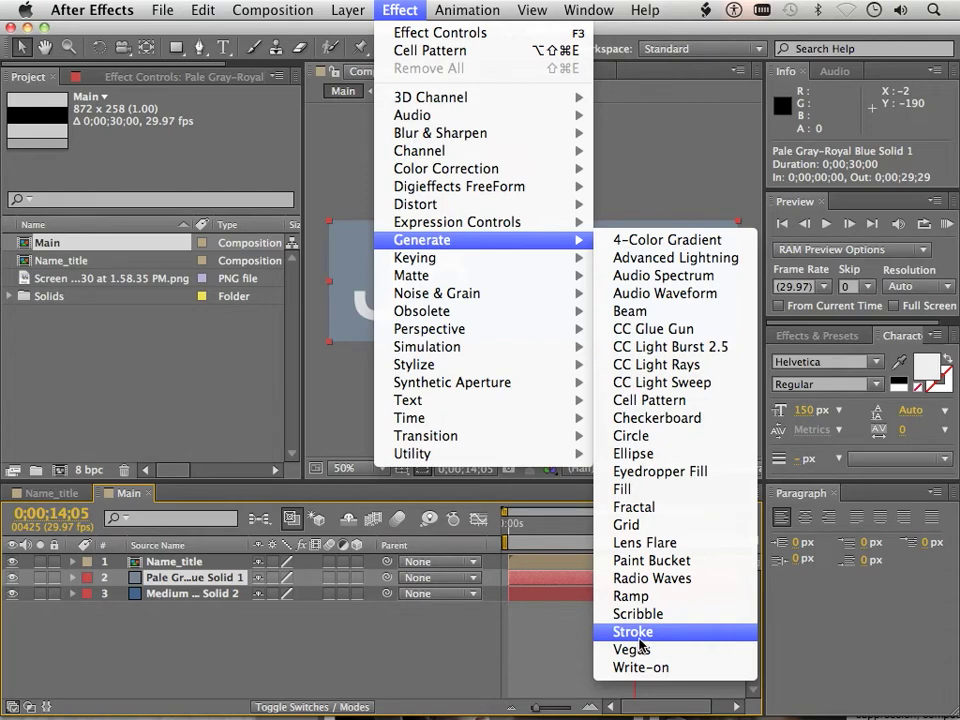
left_click(655, 404)
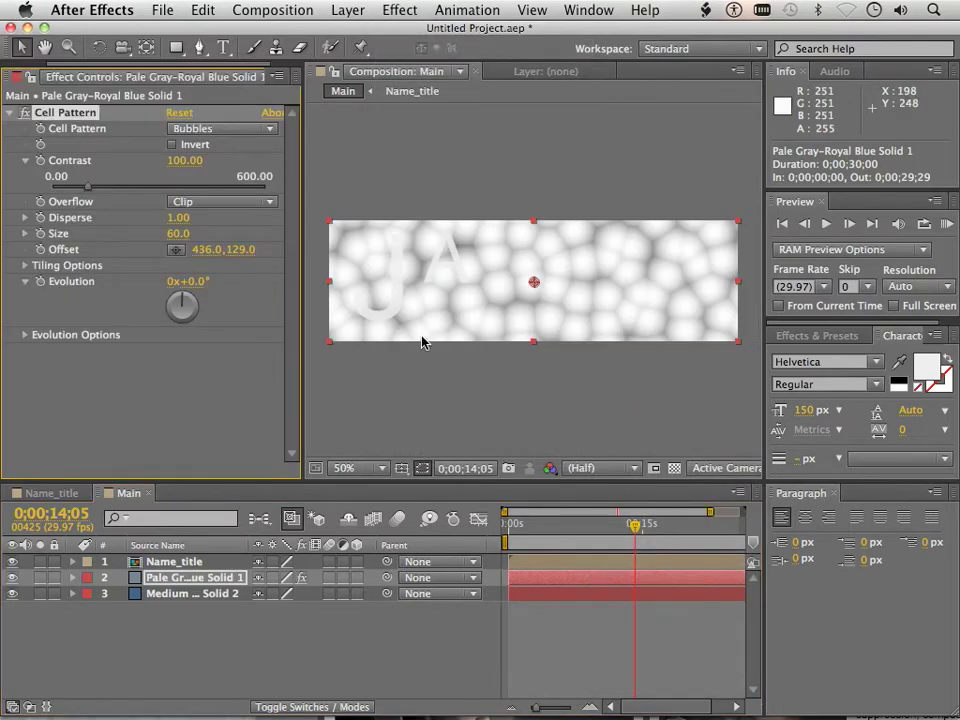
Step: Try the Static Plates, Crystallize, Pillow, Crystallize HQ and Static Plates HQ cell patterns, and return the effect to Bubbles
left_click(217, 131)
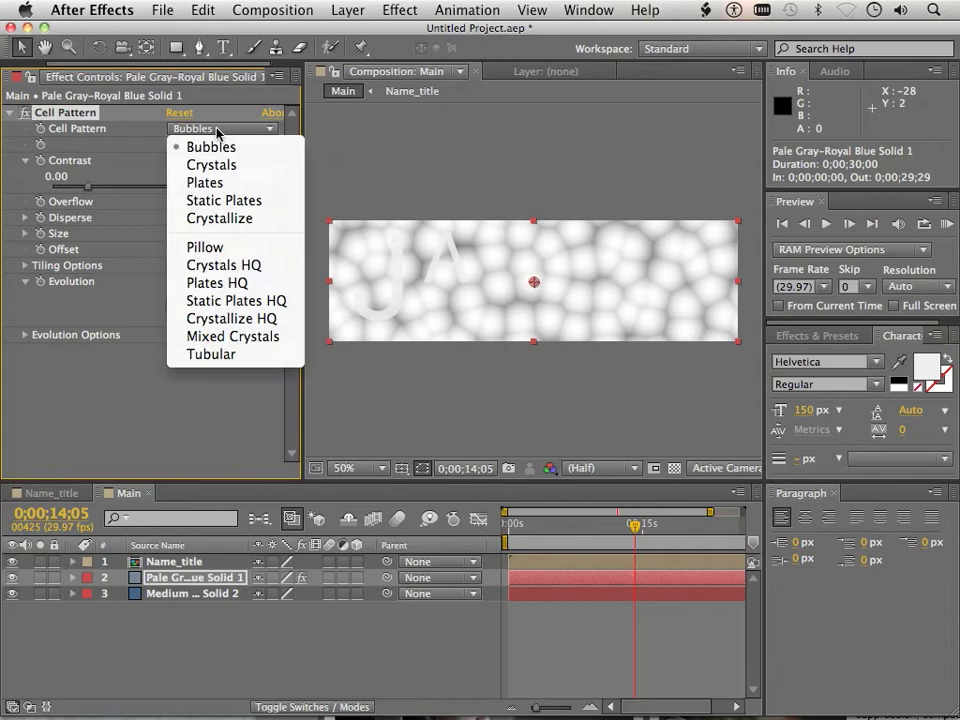
left_click(215, 198)
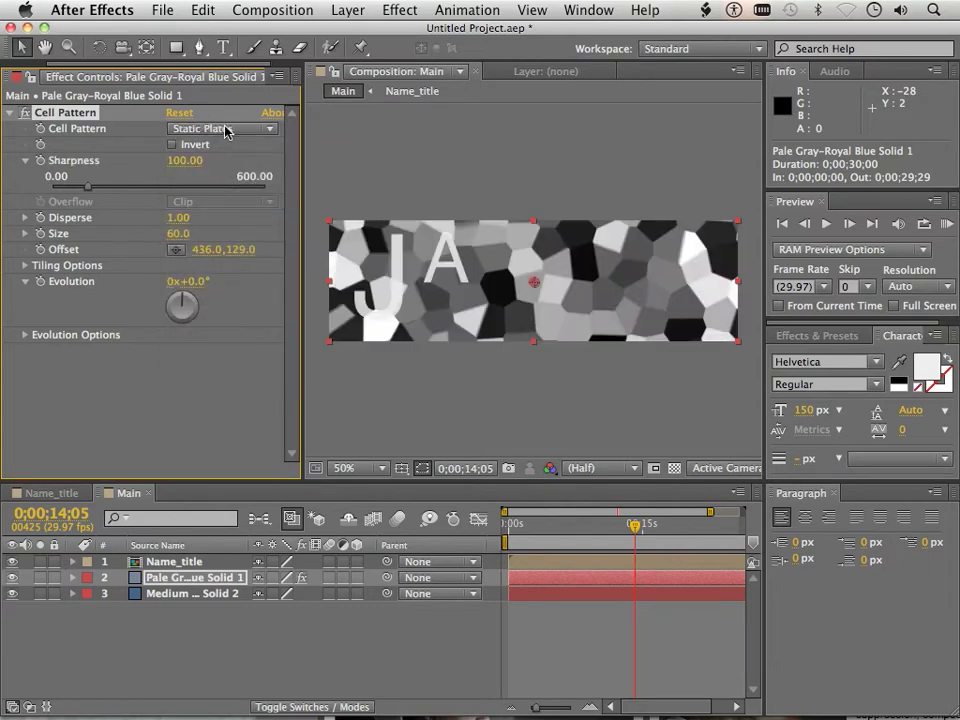
left_click(226, 130)
left_click(214, 217)
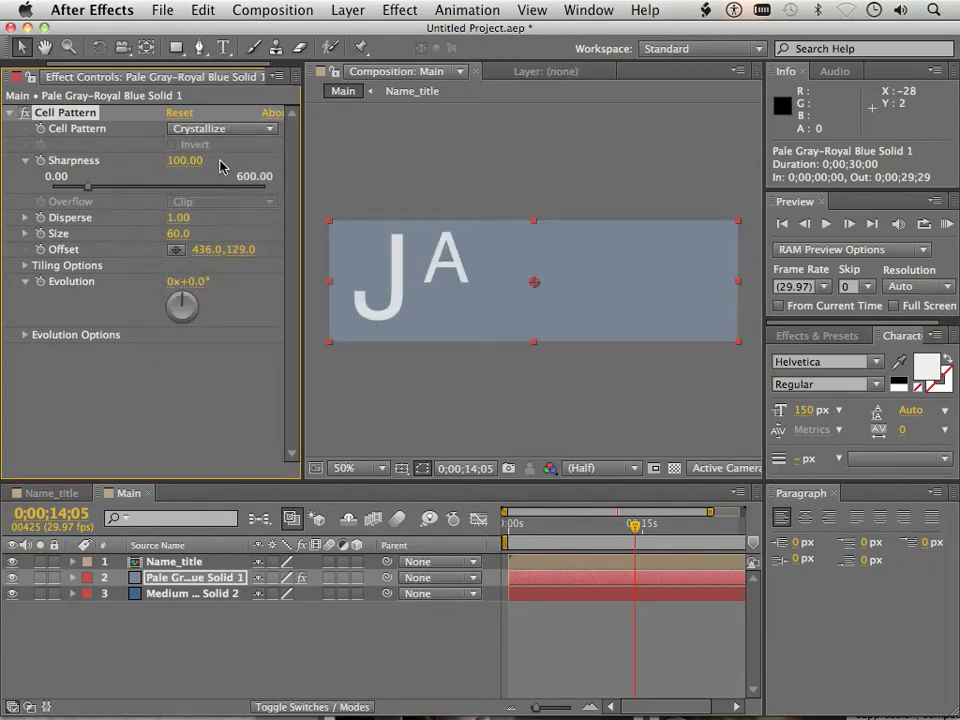
left_click(217, 129)
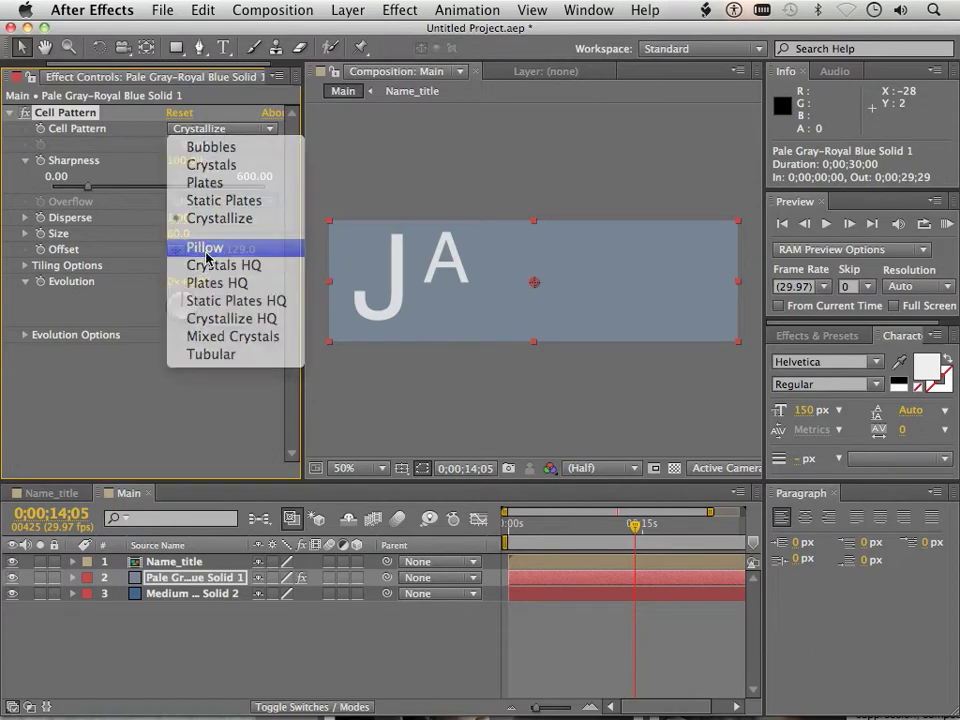
left_click(207, 245)
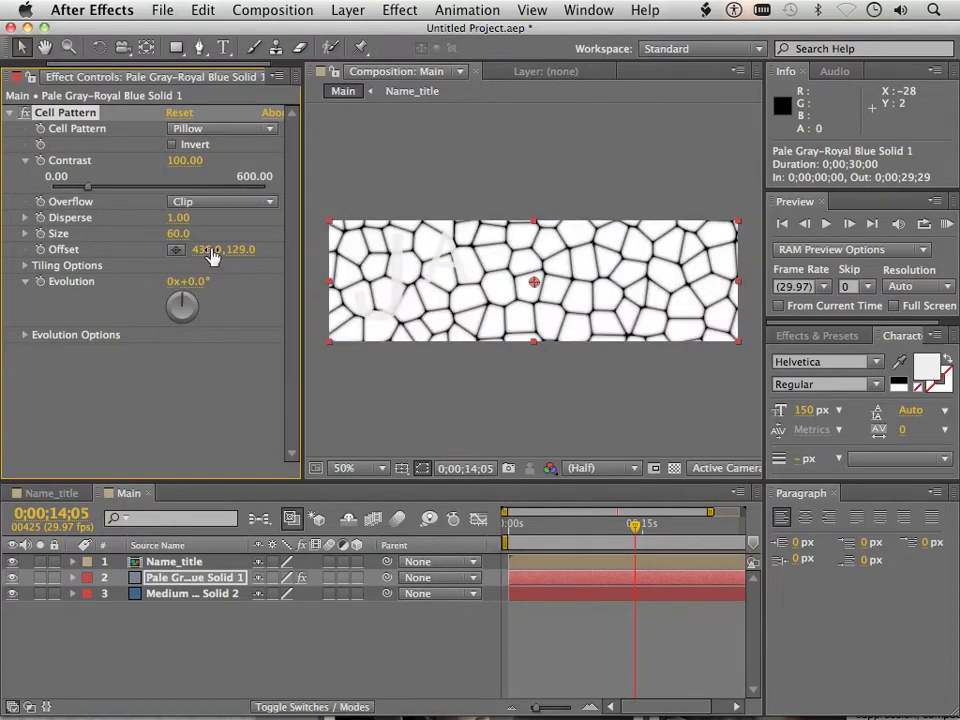
left_click(237, 137)
left_click(211, 318)
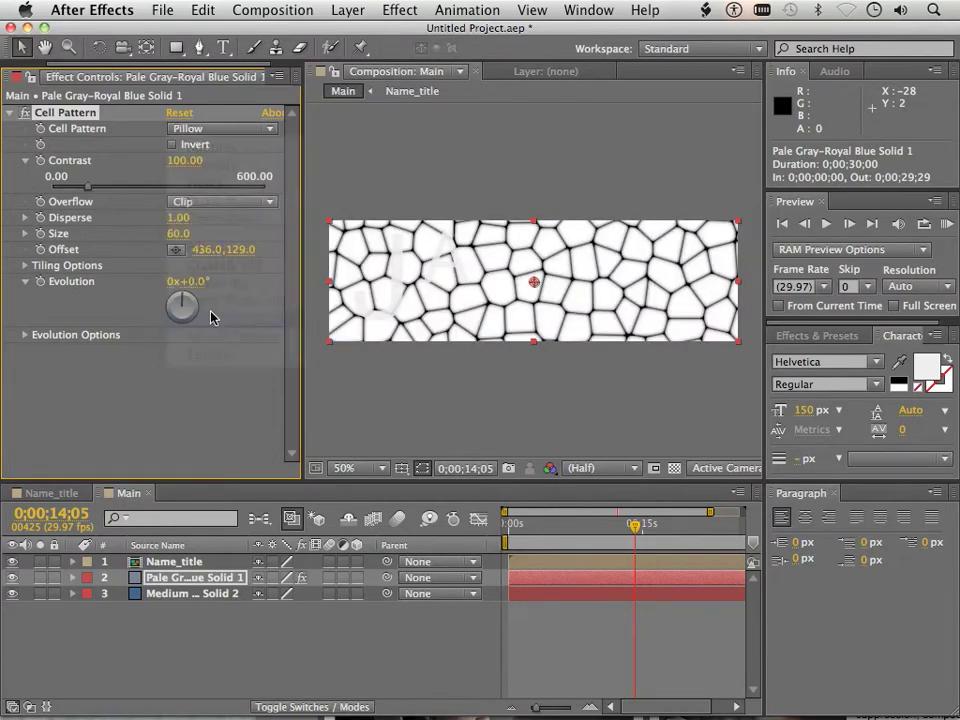
left_click(229, 129)
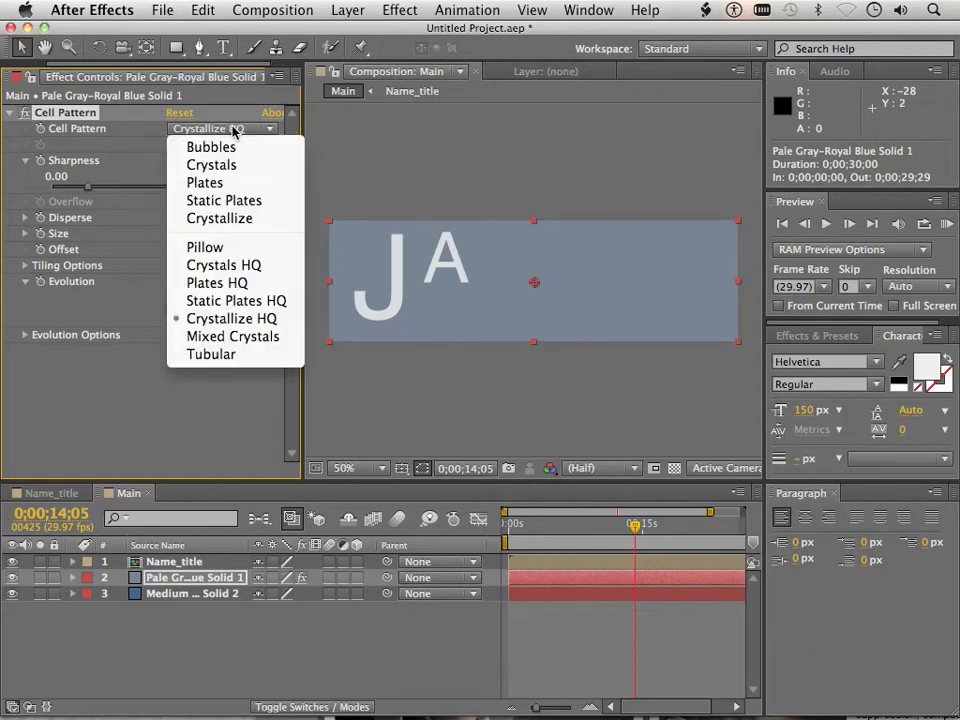
left_click(217, 302)
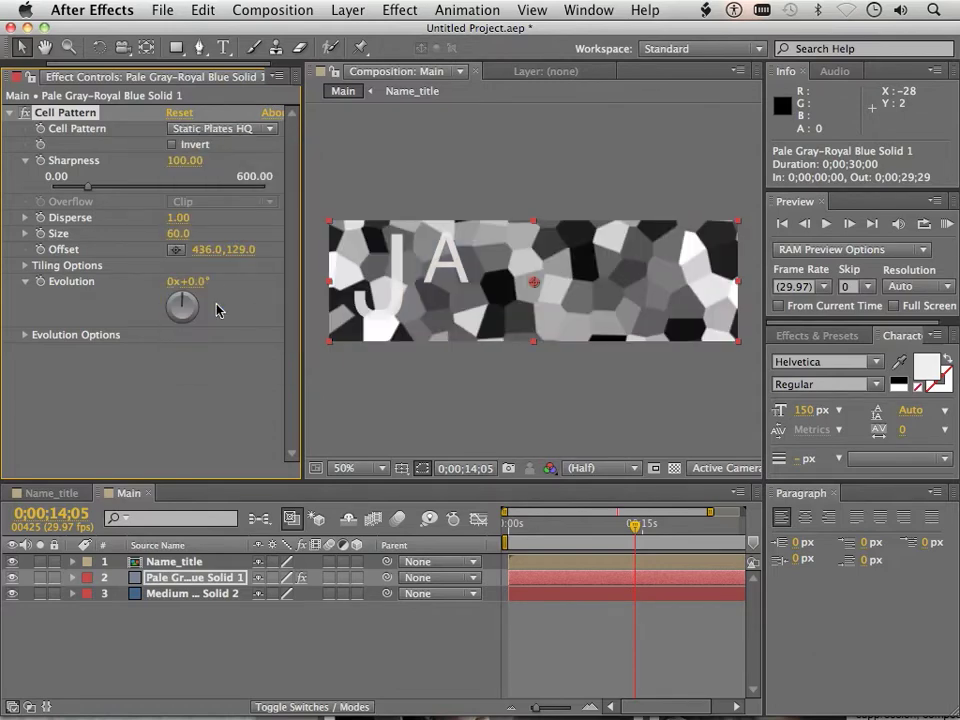
left_click(235, 129)
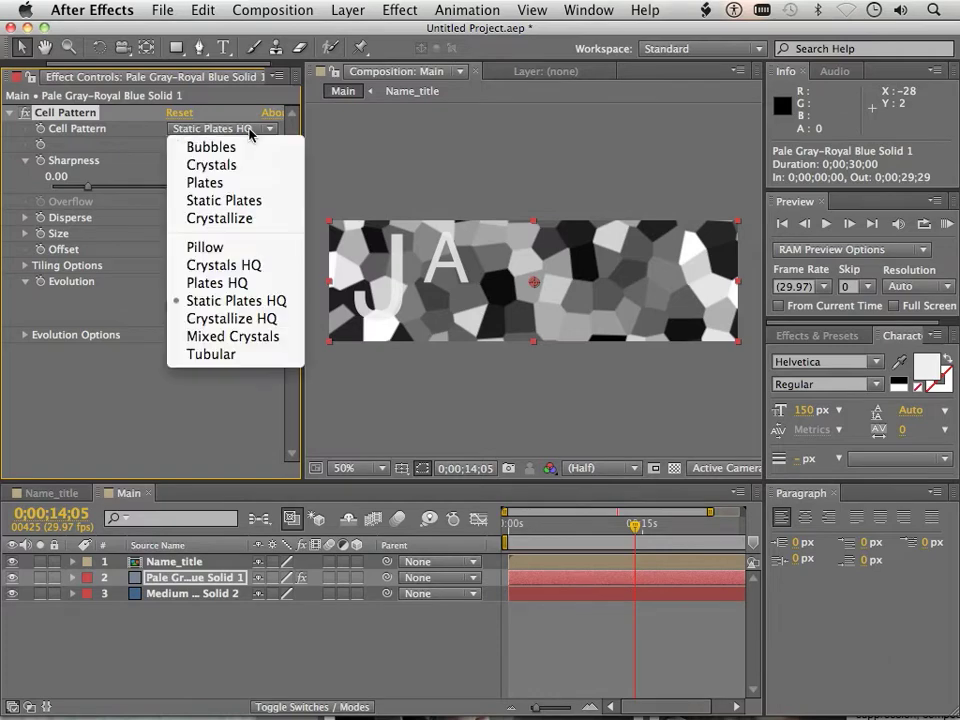
left_click(240, 152)
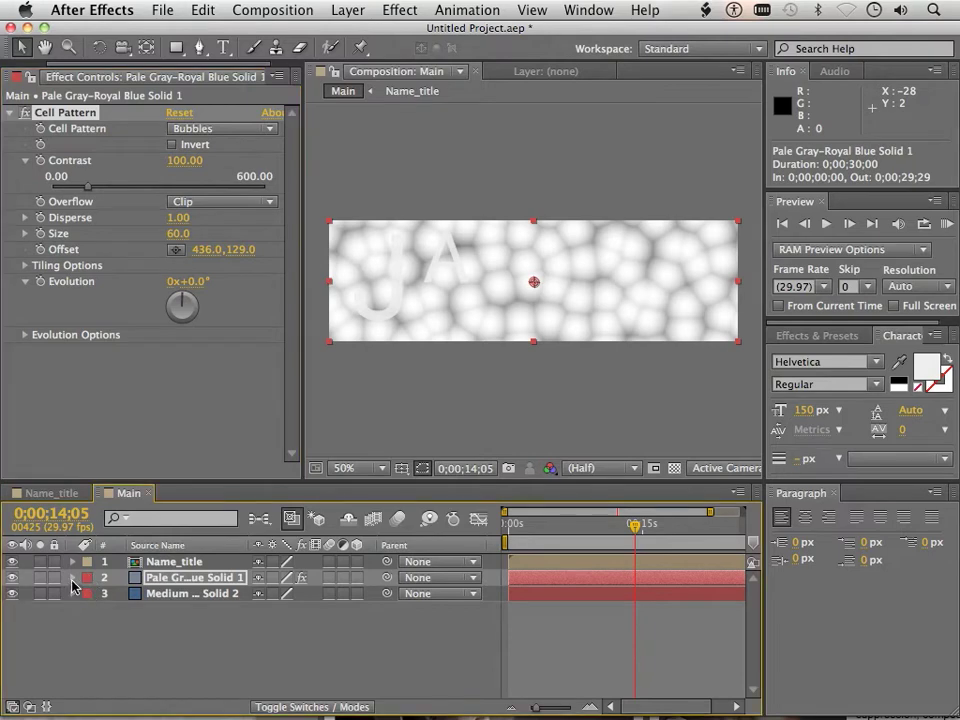
Step: Set the Cell Pattern Evolution to 0x-66.0° at 0;00;00;00 on the pale gray-blue solid and start keyframing it
left_click(72, 578)
left_click(89, 594)
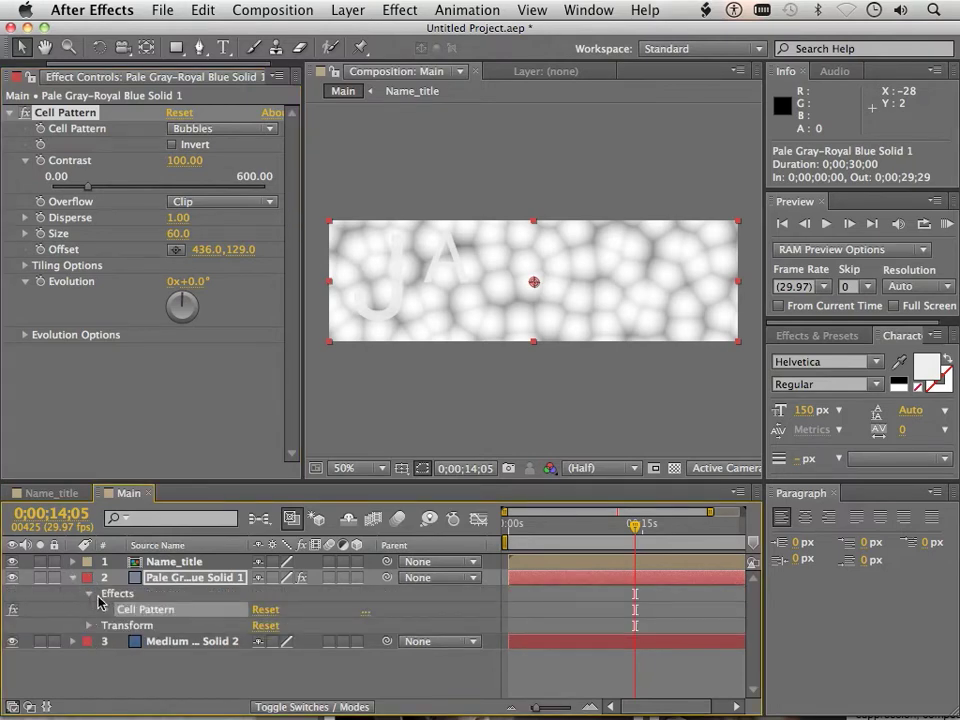
left_click(104, 610)
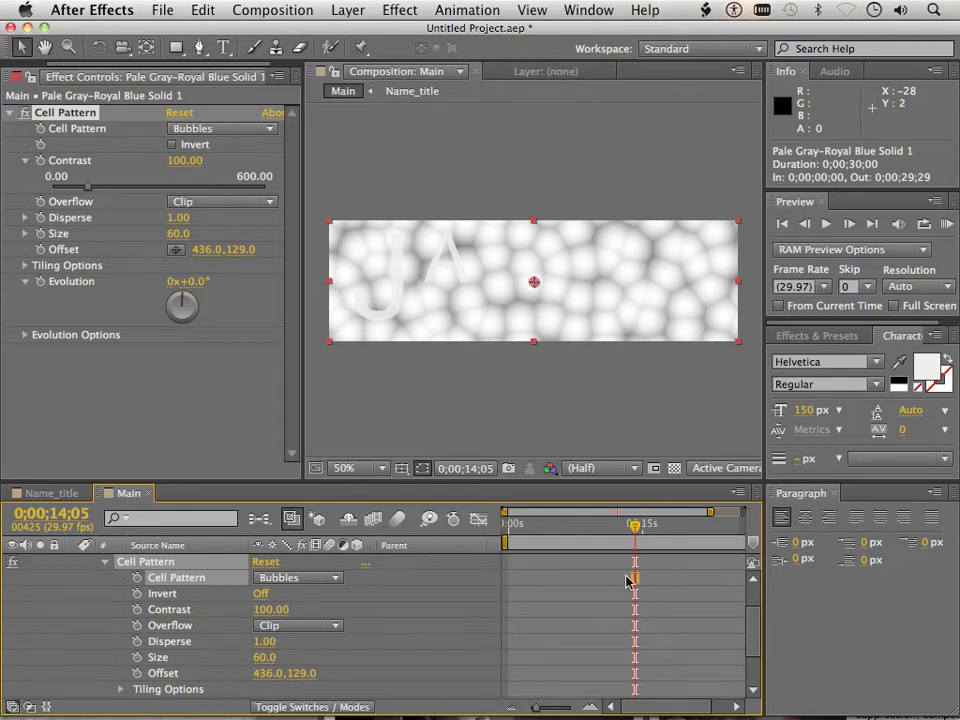
left_click_drag(640, 538, 456, 525)
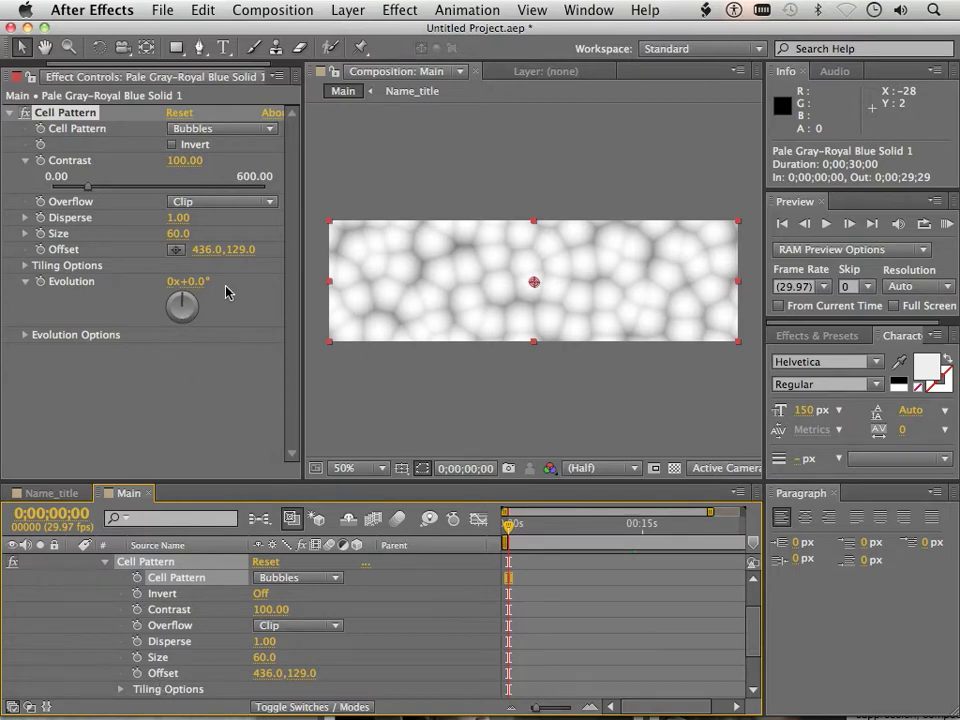
left_click_drag(197, 305, 184, 336)
scroll(150, 640, "down", 3)
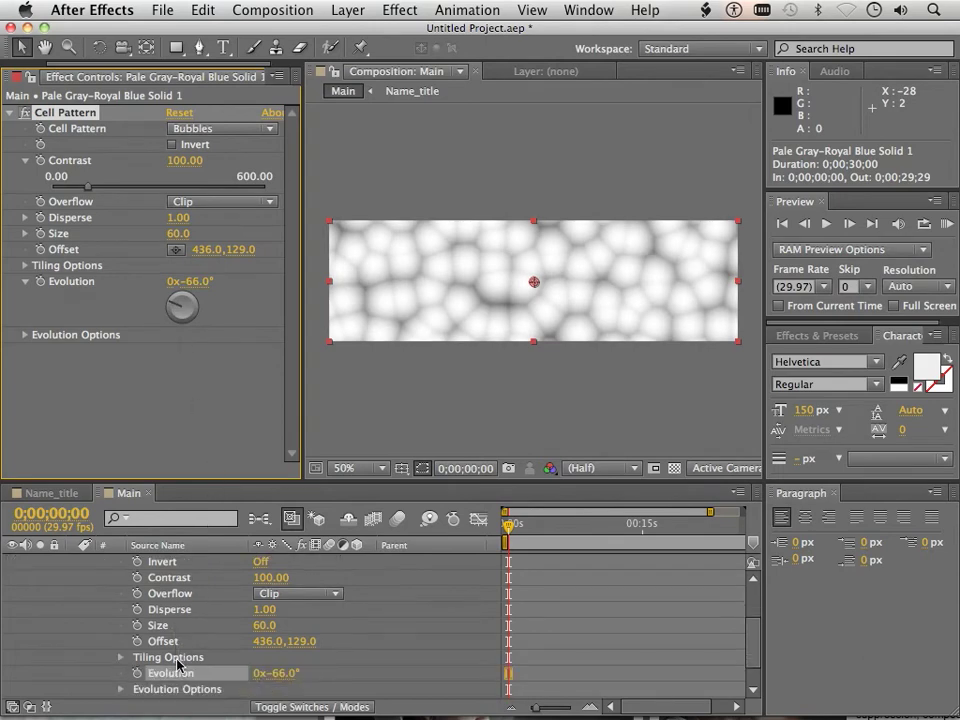
left_click(512, 533)
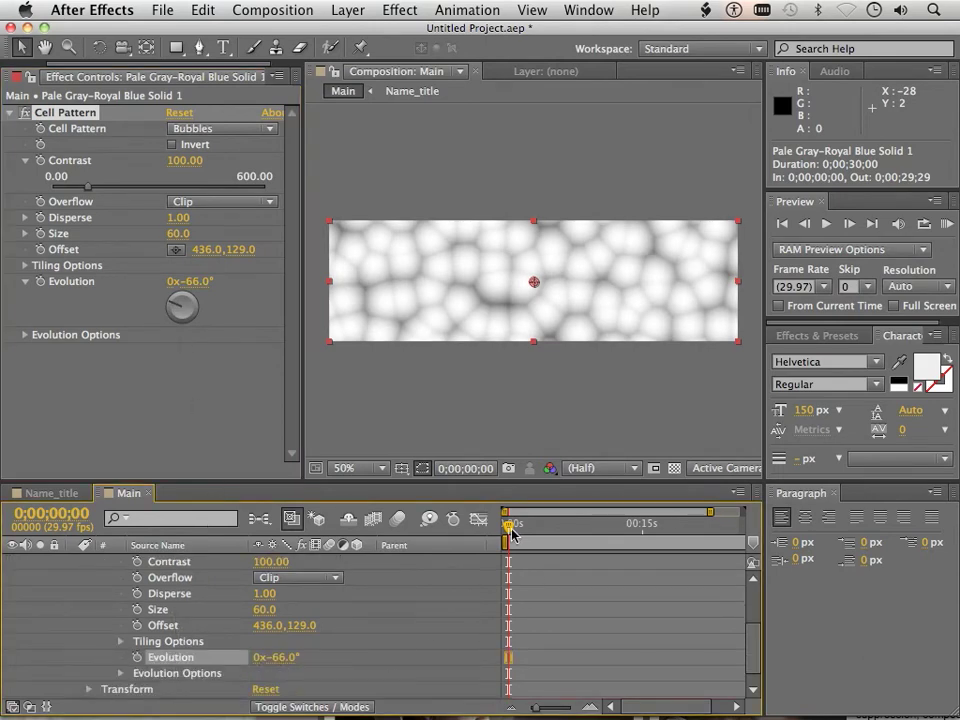
left_click(136, 657)
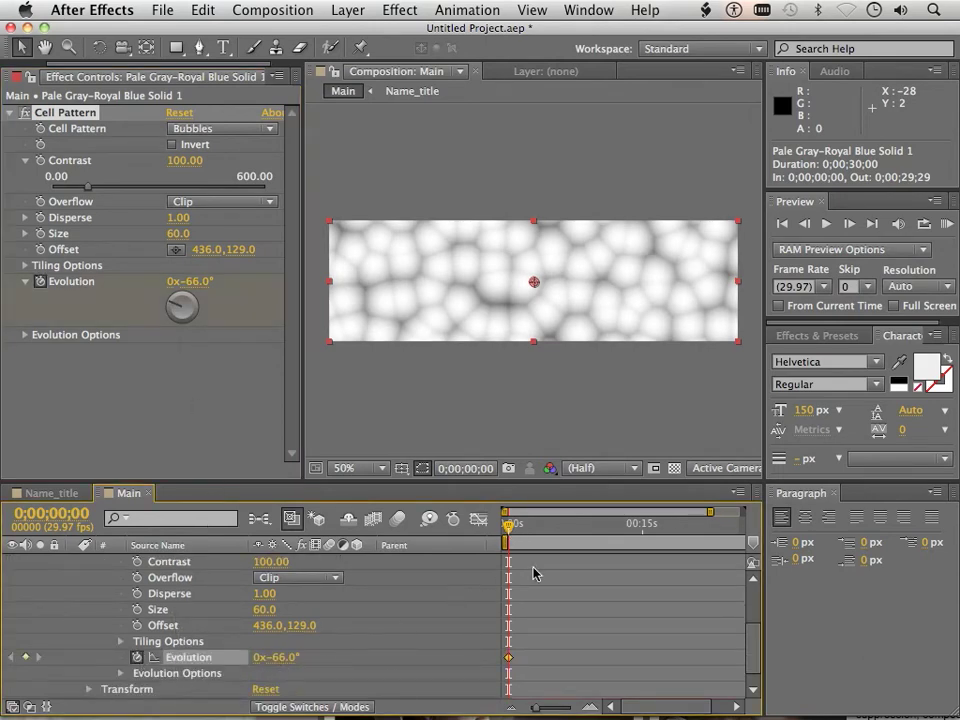
Step: Add an Evolution keyframe of 0x+309.0° at 0;00;29;29 and return the time indicator to the composition's start
left_click_drag(509, 524, 587, 524)
key("End")
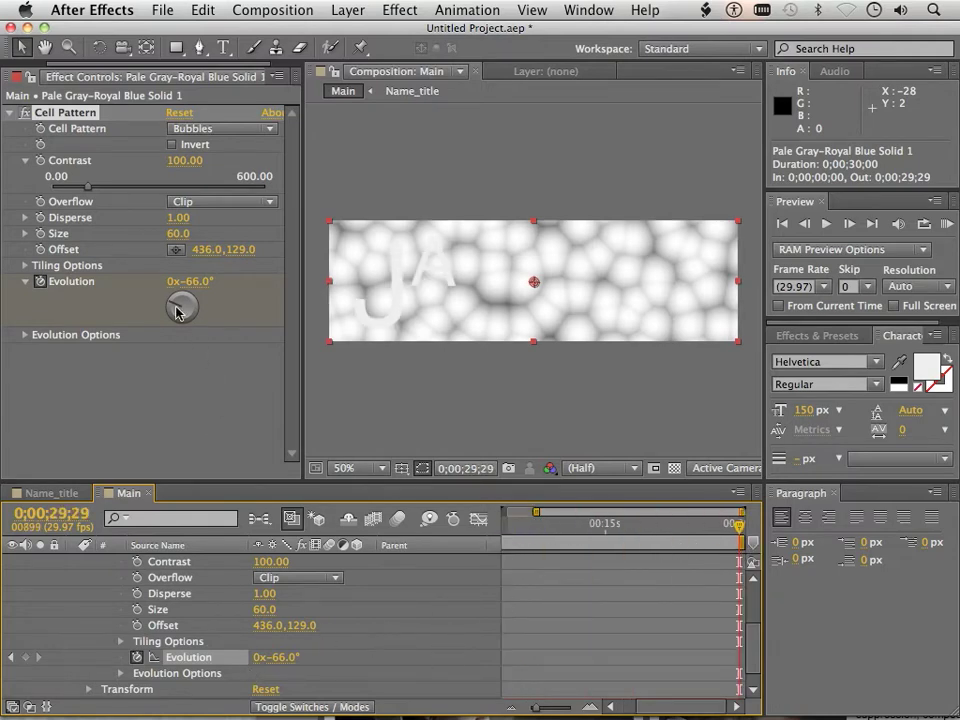
mouse_move(176, 312)
left_mouse_down()
mouse_move(182, 302)
mouse_move(193, 313)
mouse_move(176, 307)
mouse_move(184, 302)
left_mouse_up()
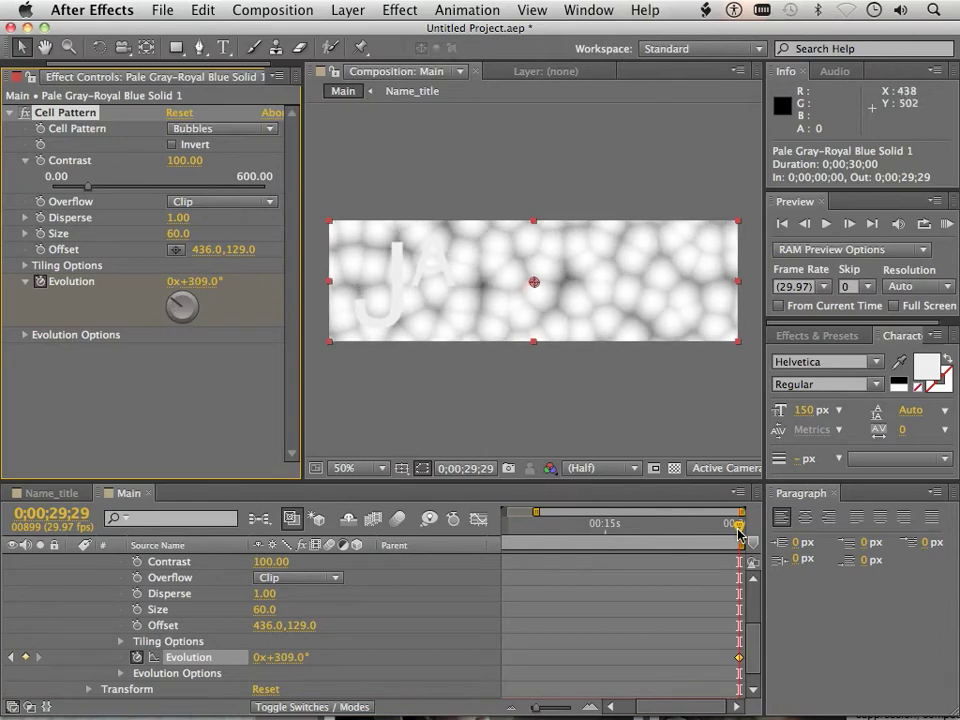
left_click_drag(738, 533, 503, 540)
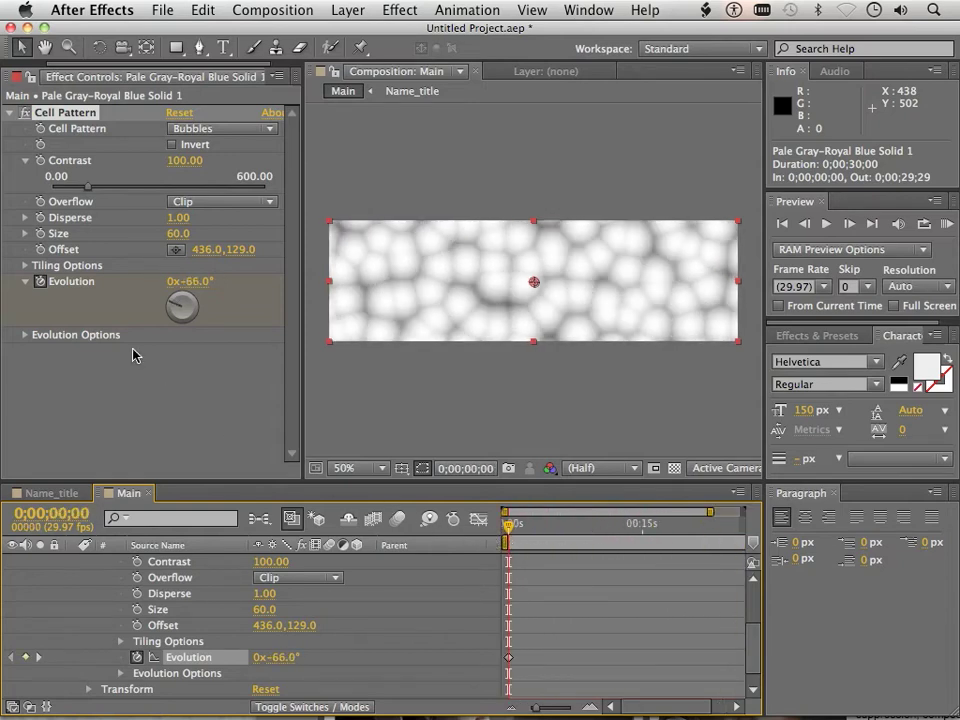
Step: Collapse the Cell Pattern effect's settings in the solid's effect controls
left_click(9, 113)
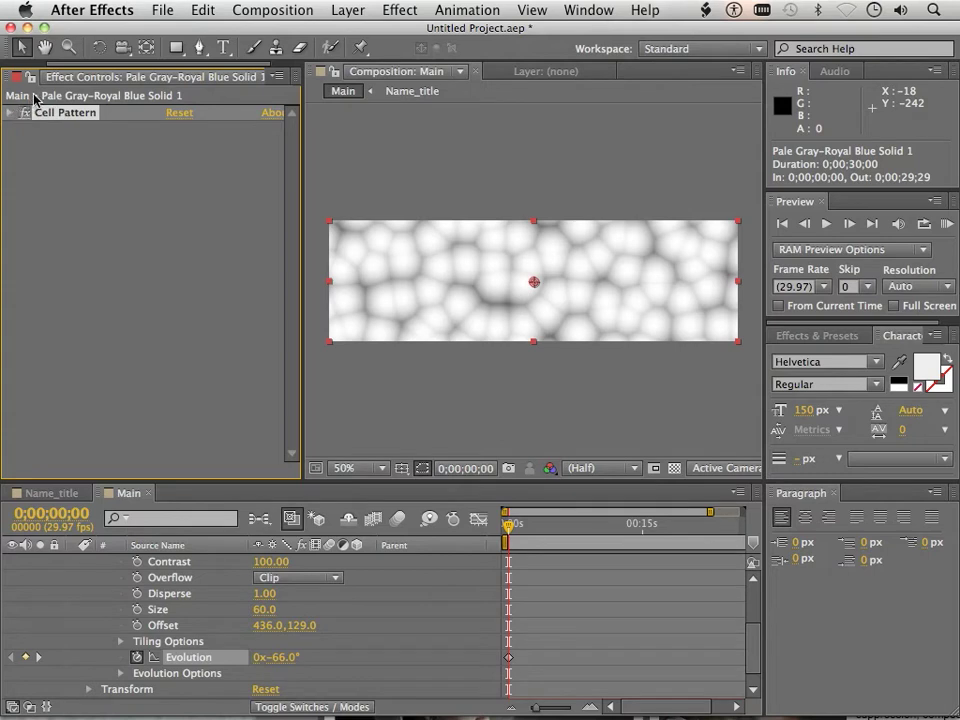
left_click(272, 77)
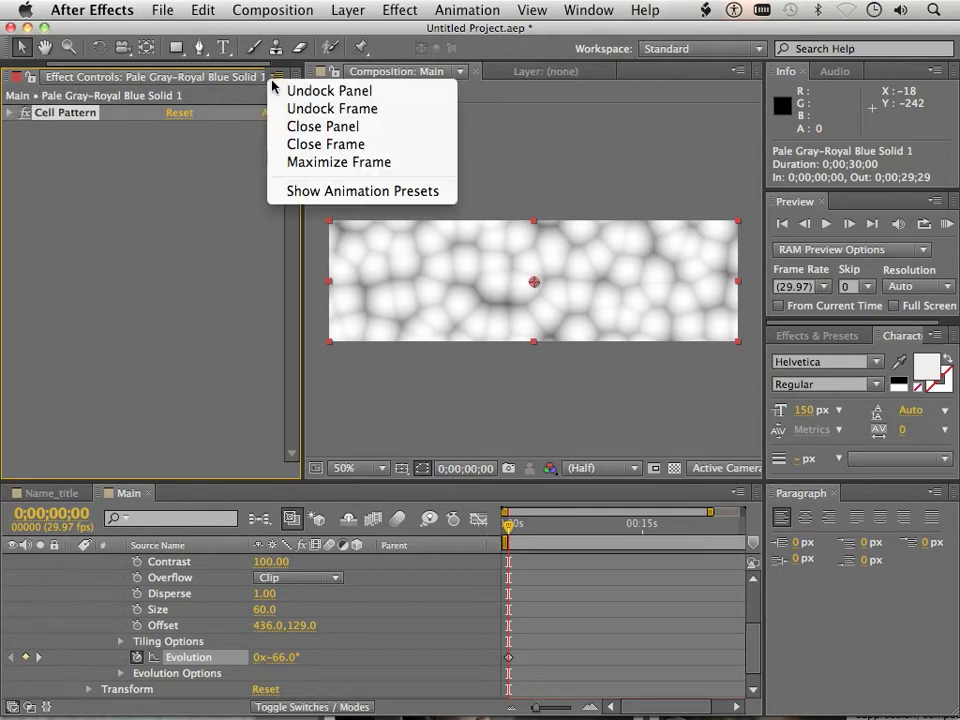
left_click(202, 183)
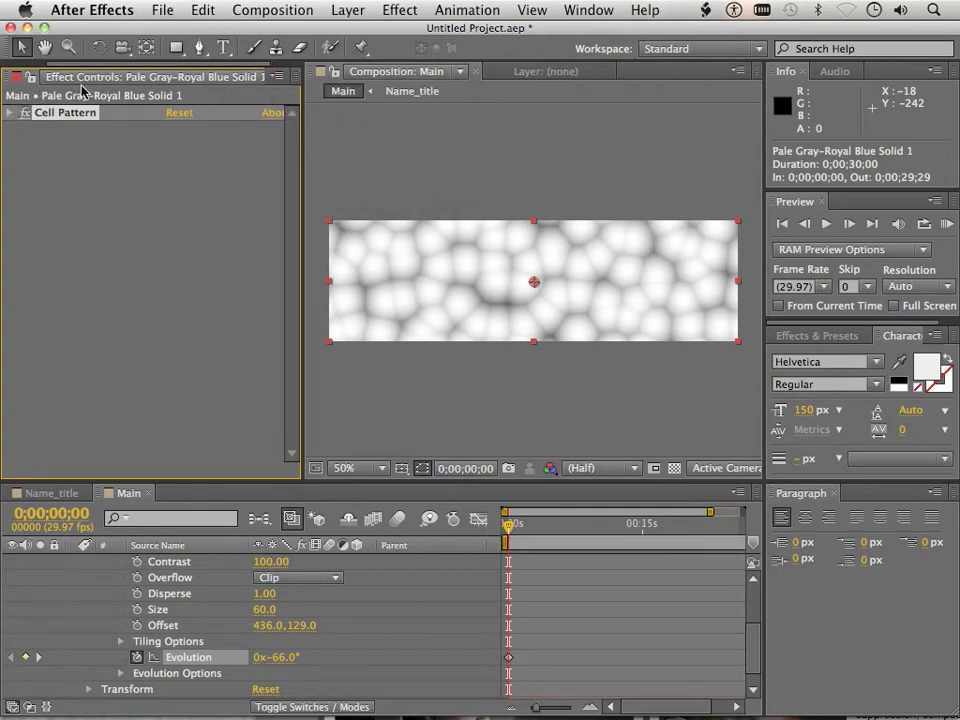
Step: Switch to the Name_title composition and bring up the project's item list in place of the effect controls
left_click(58, 496)
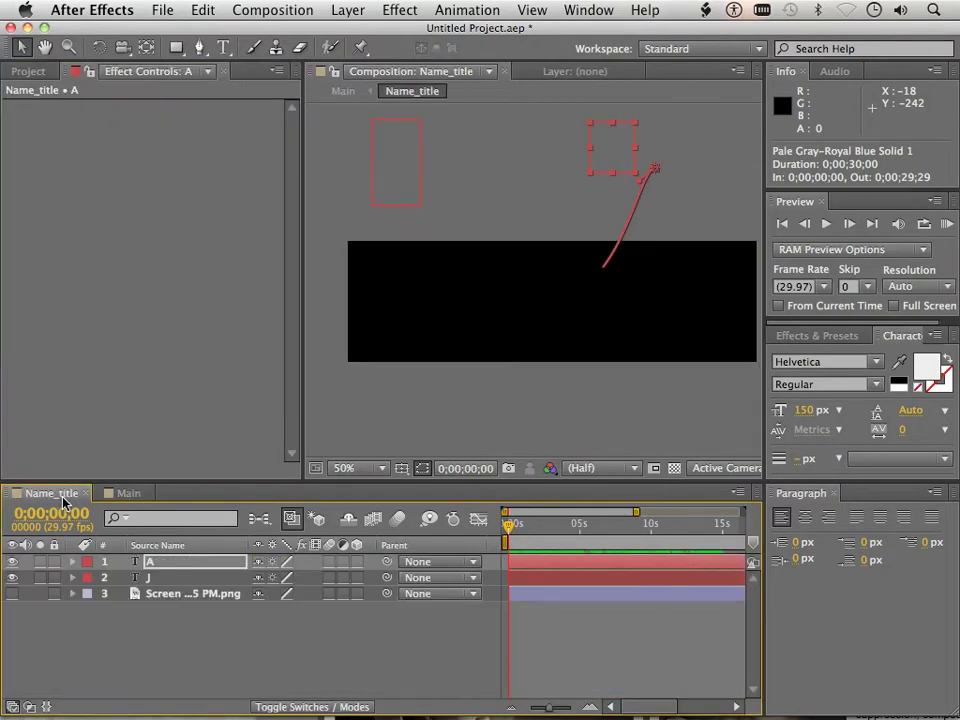
left_click(42, 73)
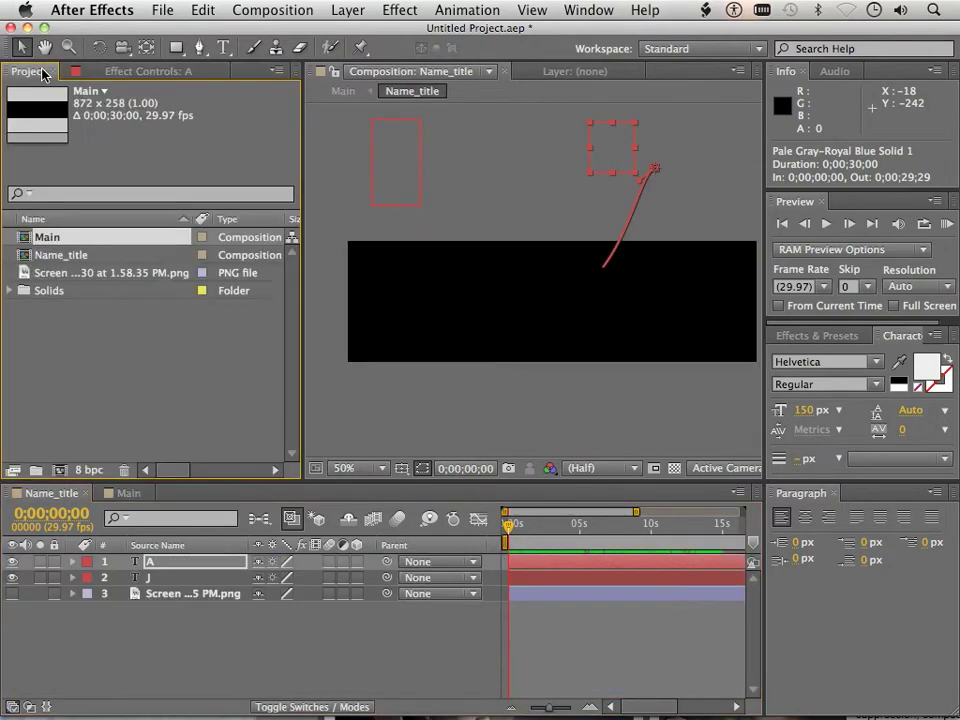
left_click(120, 72)
left_click(40, 73)
left_click(110, 72)
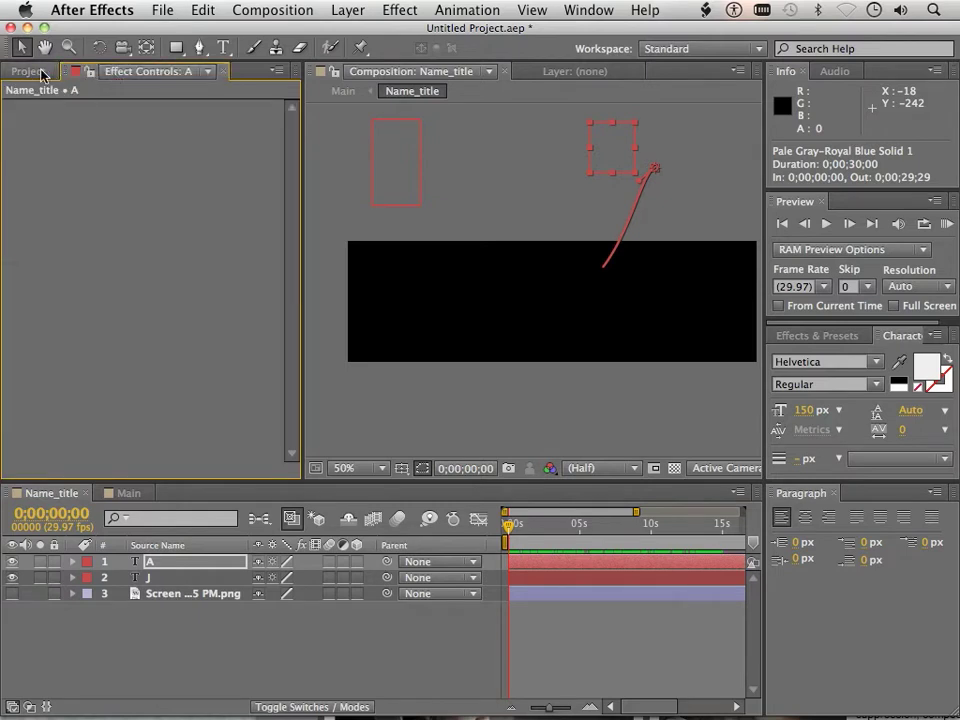
left_click(40, 72)
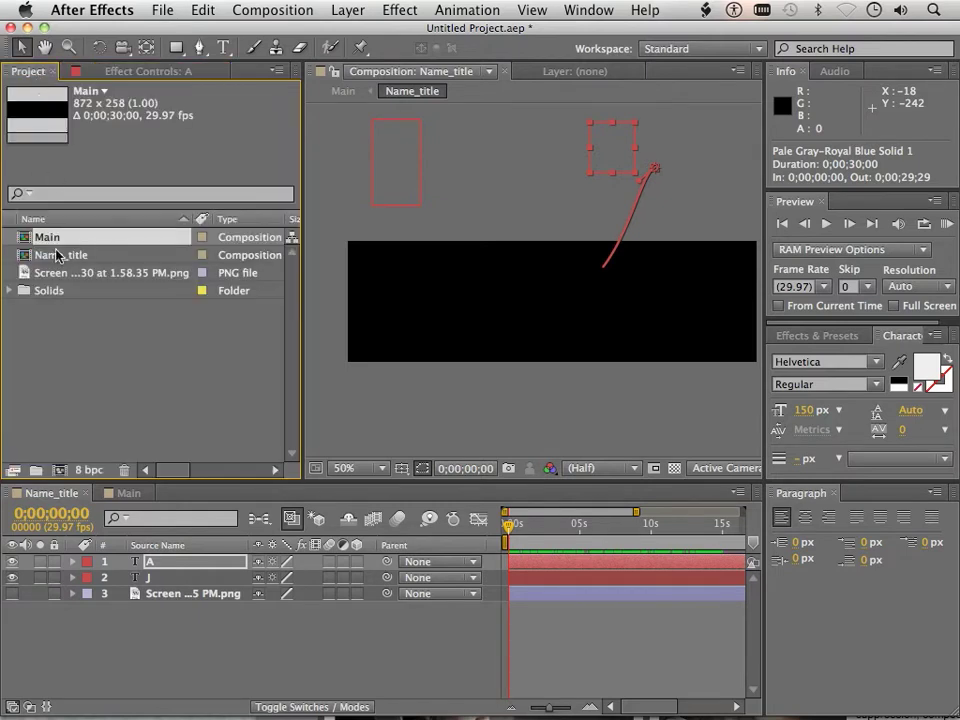
Step: Reopen the Main composition from the project items and collapse the pale gray-blue solid's layer properties
double_click(25, 244)
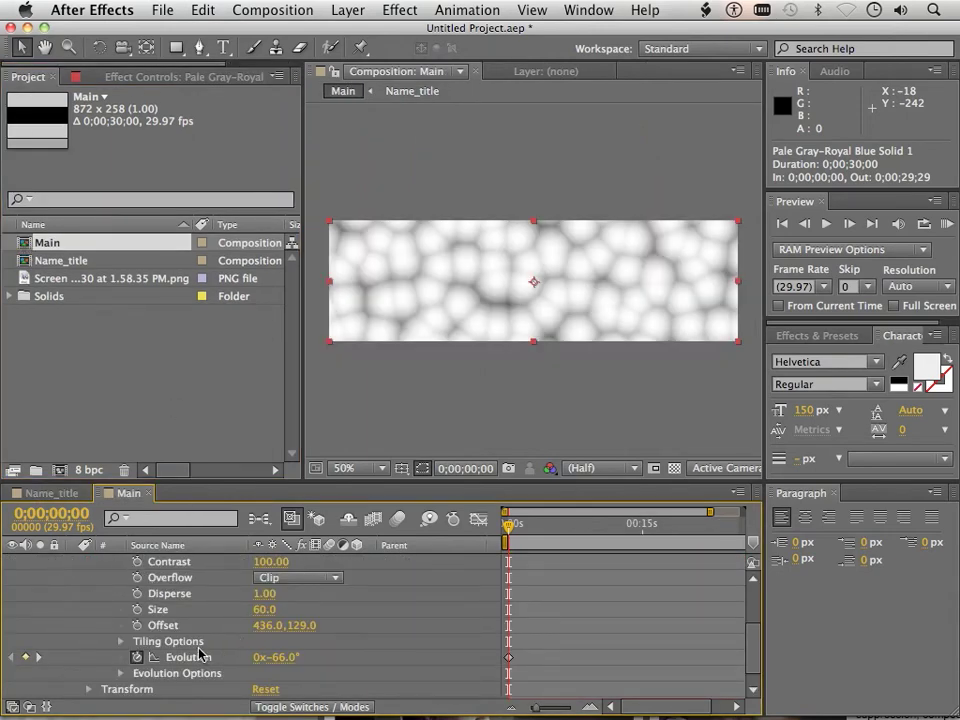
scroll(96, 583, "up", 6)
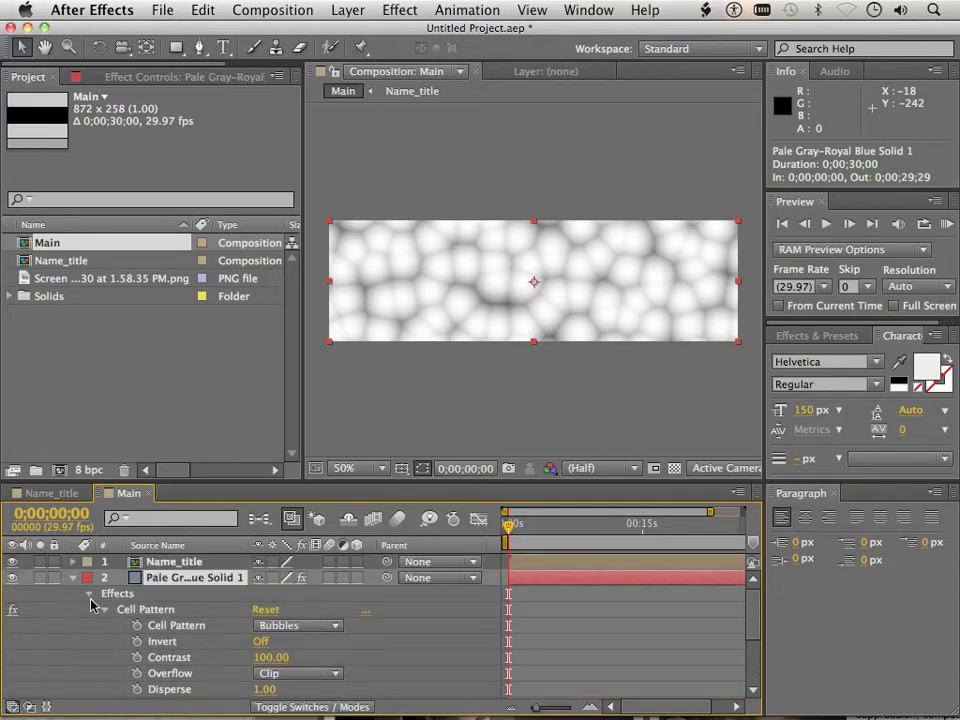
left_click(72, 577)
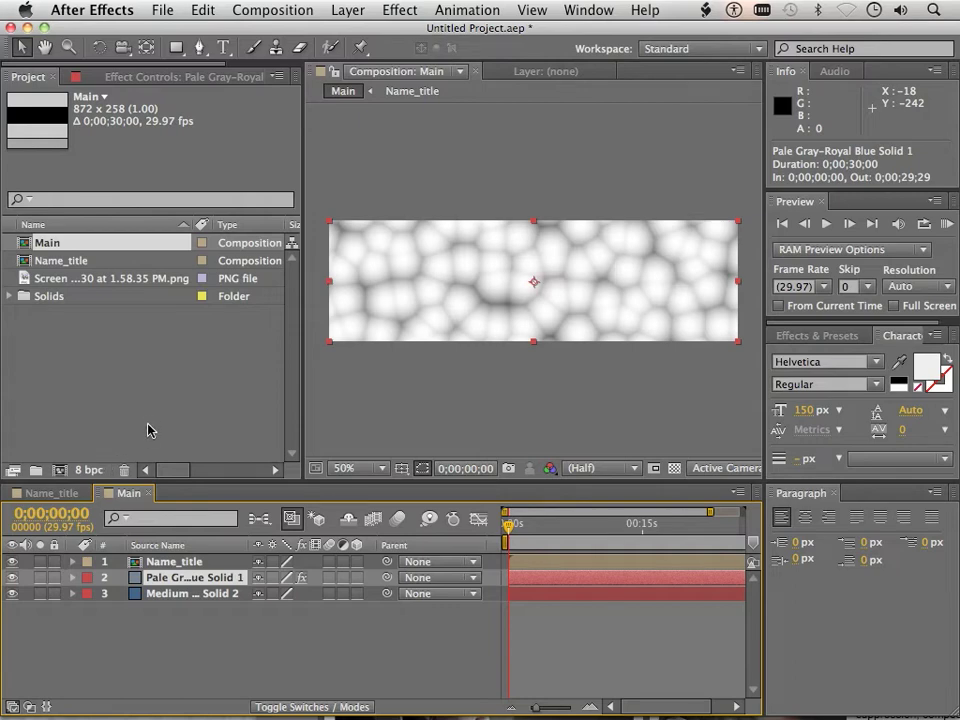
Step: Display the pale gray-blue solid's effect controls again and check the available display options
left_click(128, 80)
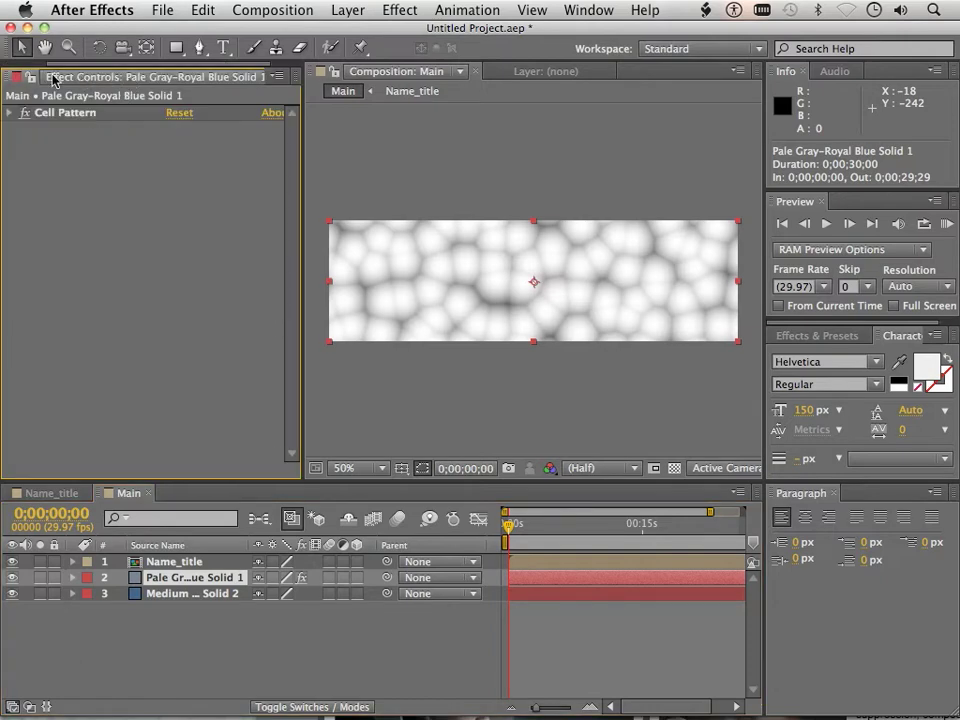
left_click(145, 79)
left_click(173, 281)
left_click(278, 78)
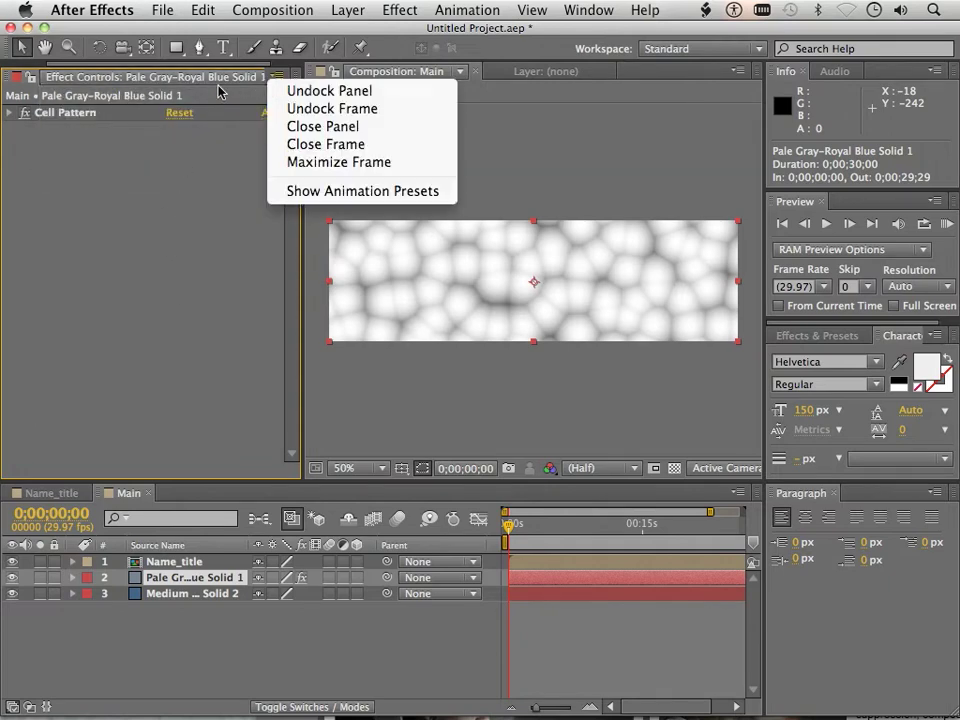
left_click(280, 77)
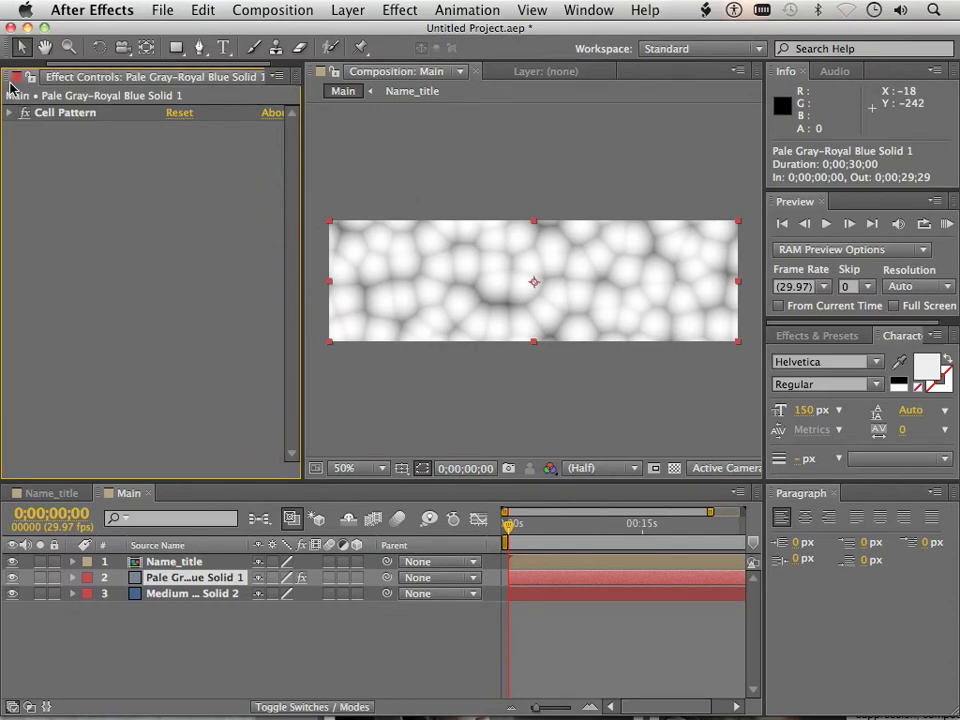
Step: Return to the project's item list by way of the Name_title composition and open Main from it
left_click(46, 495)
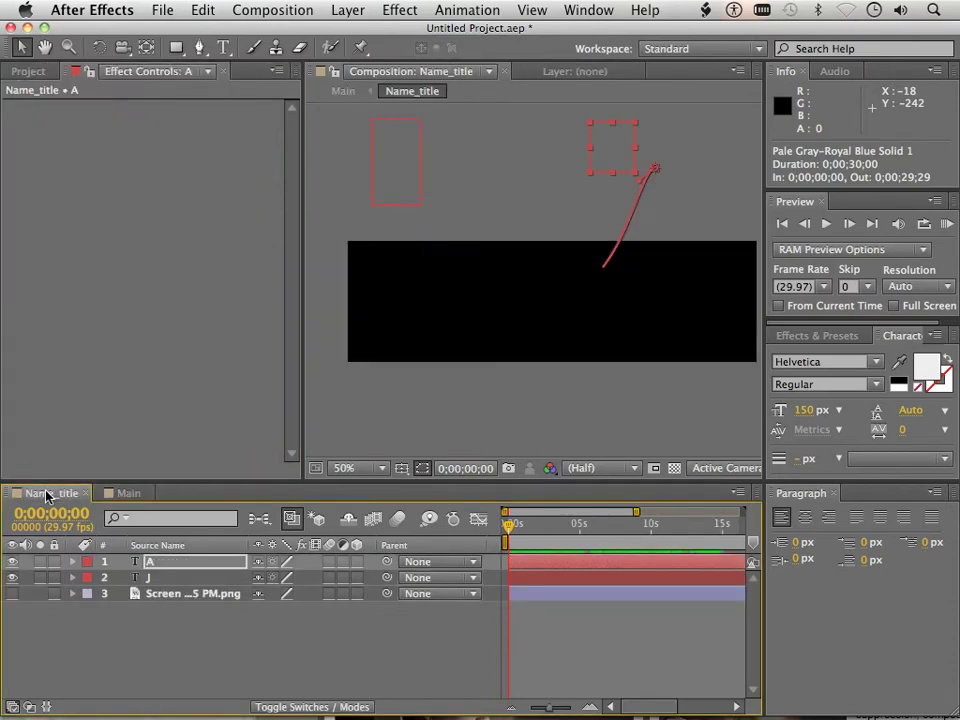
left_click(38, 72)
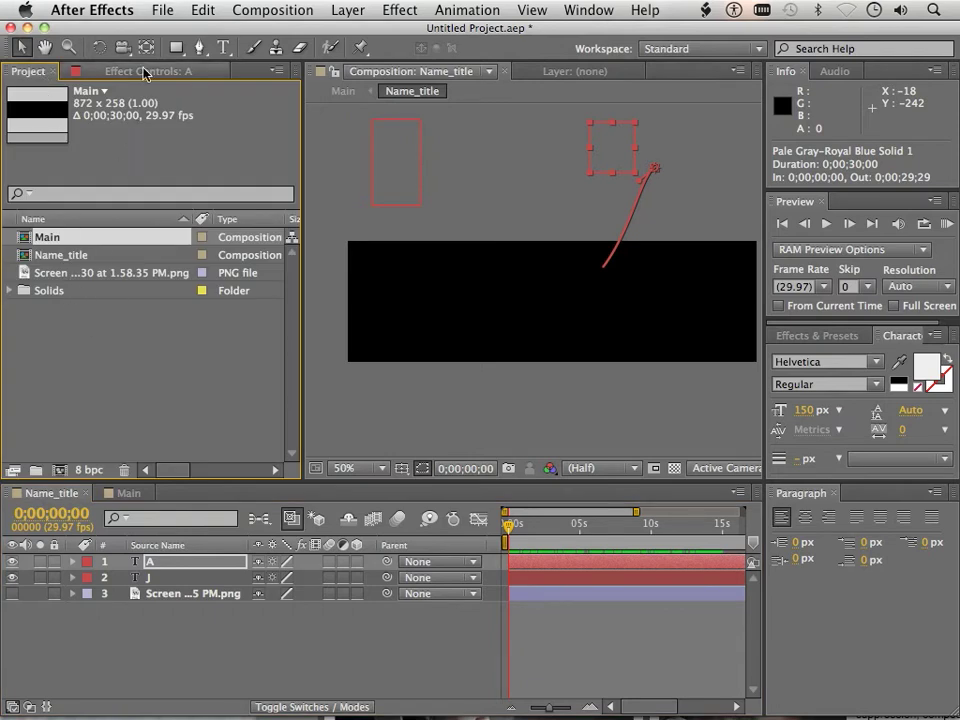
left_click(28, 258)
double_click(28, 240)
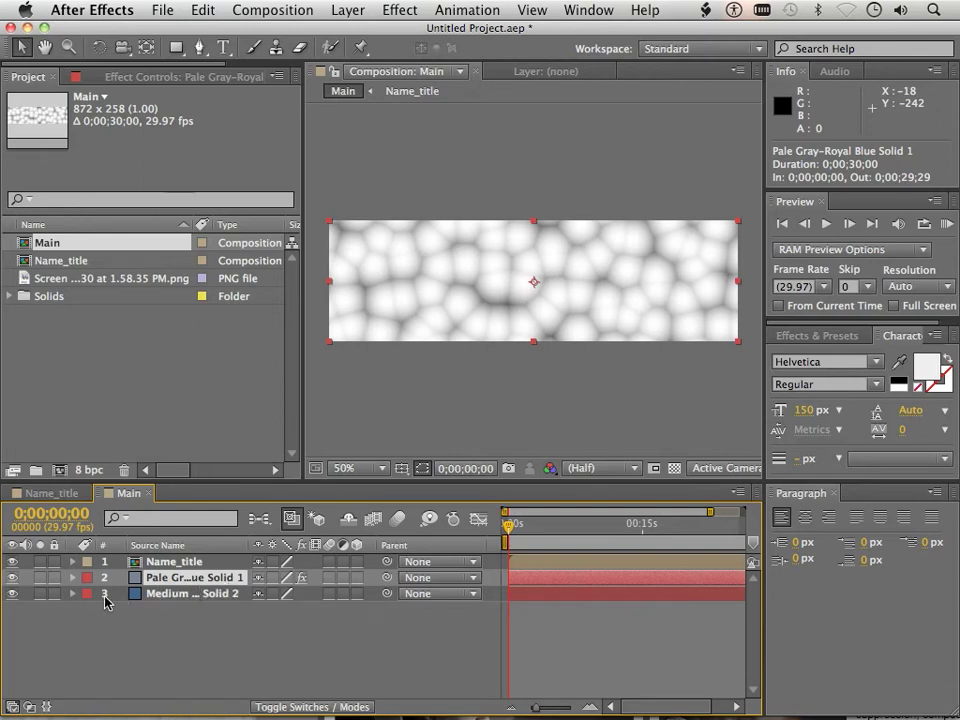
Step: Show the layer transfer controls and set the pale gray-blue solid's blending mode to Multiply
left_click(31, 708)
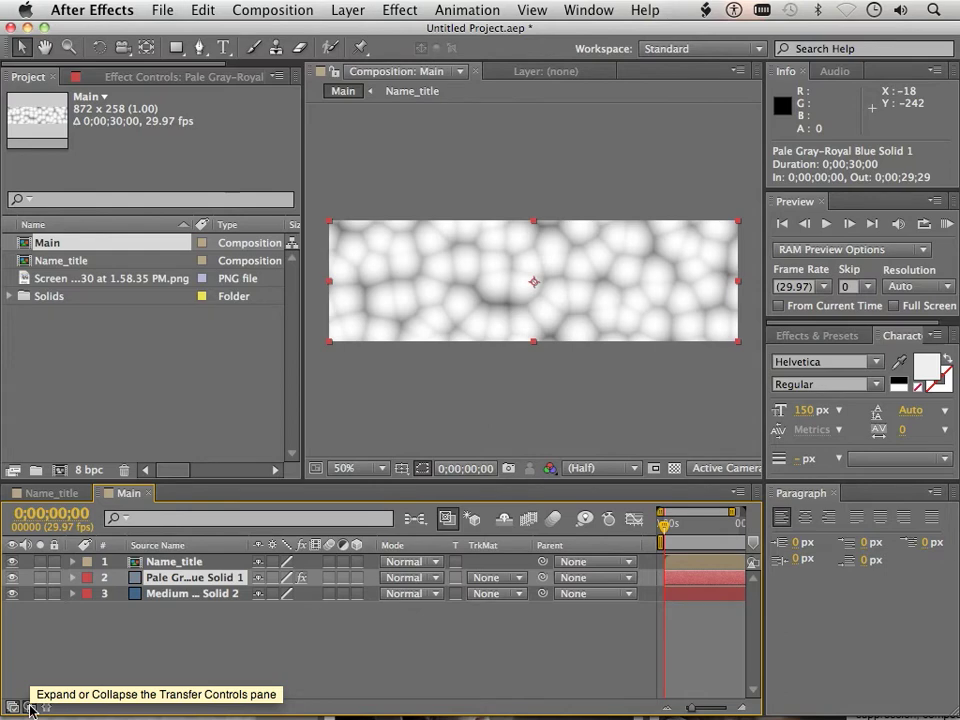
left_click(31, 708)
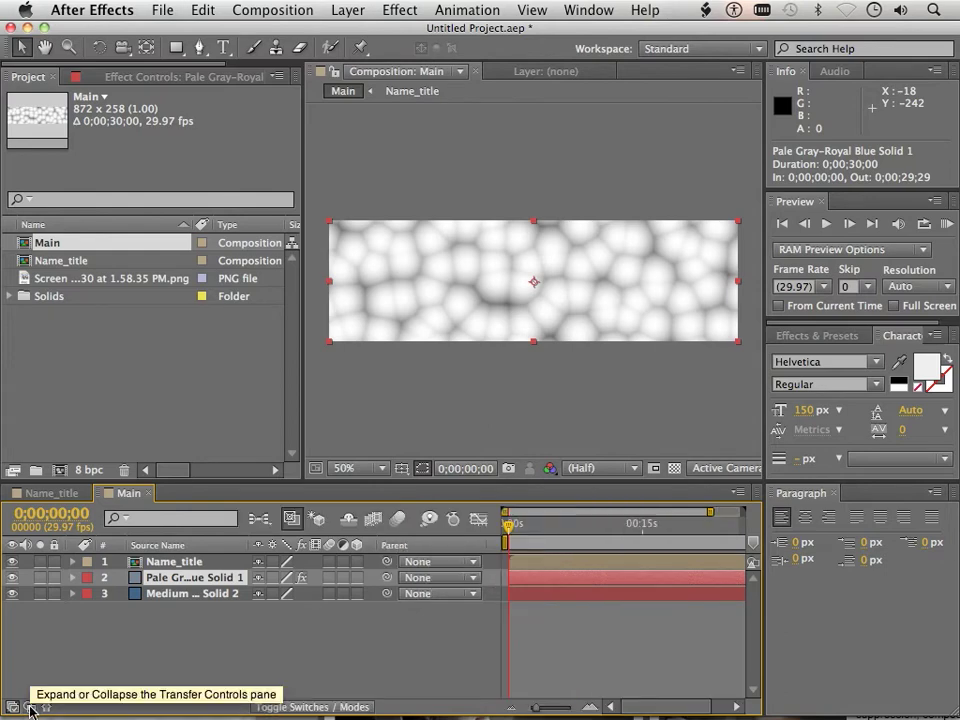
left_click(31, 708)
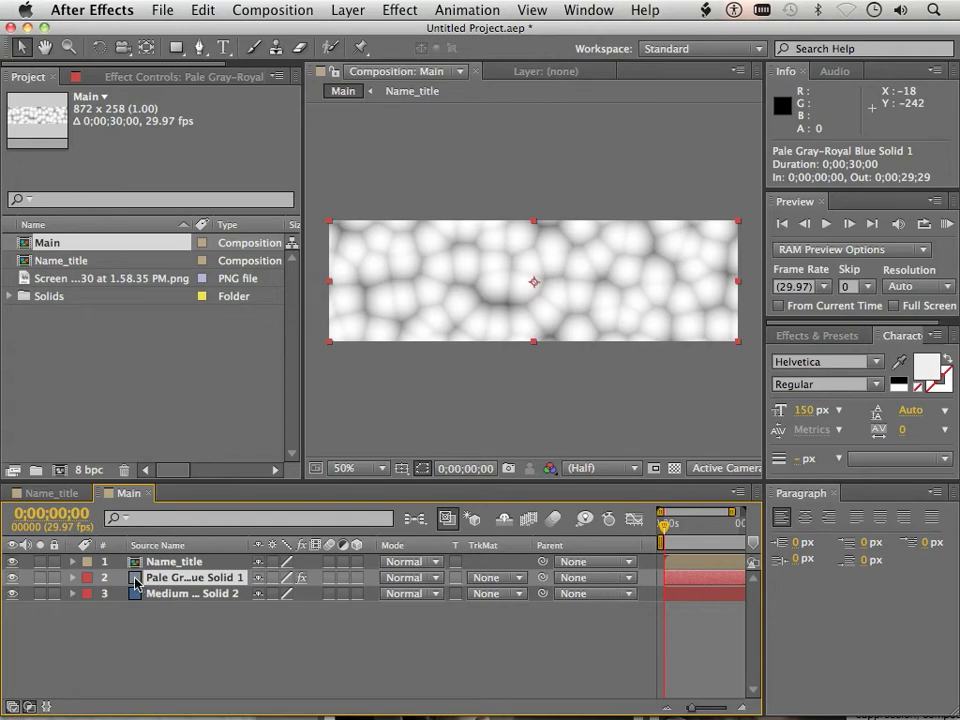
left_click(435, 579)
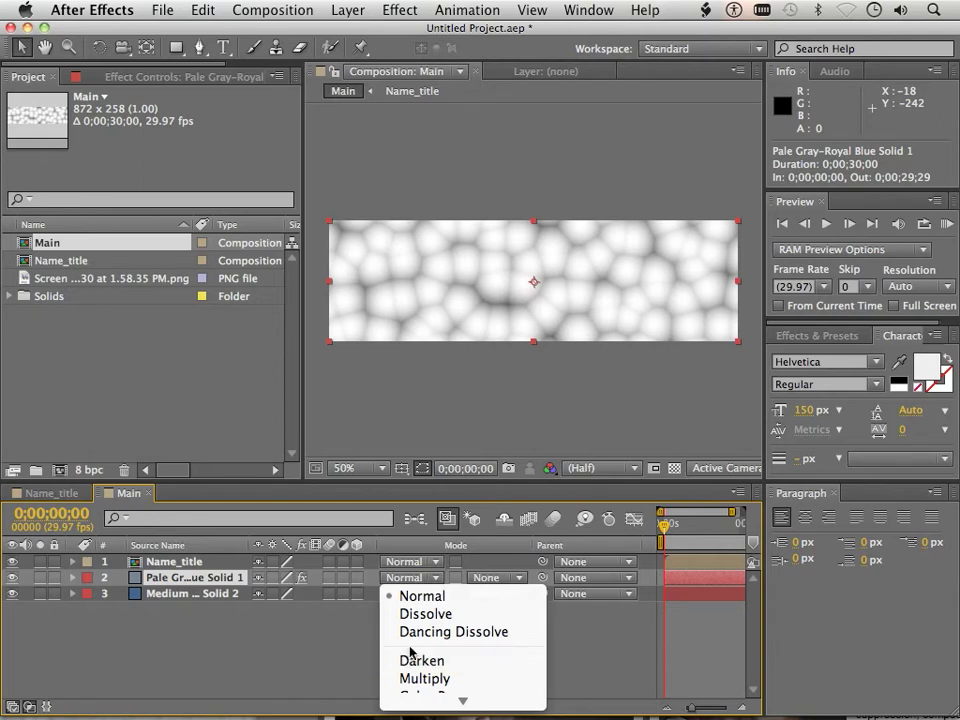
mouse_move(424, 698)
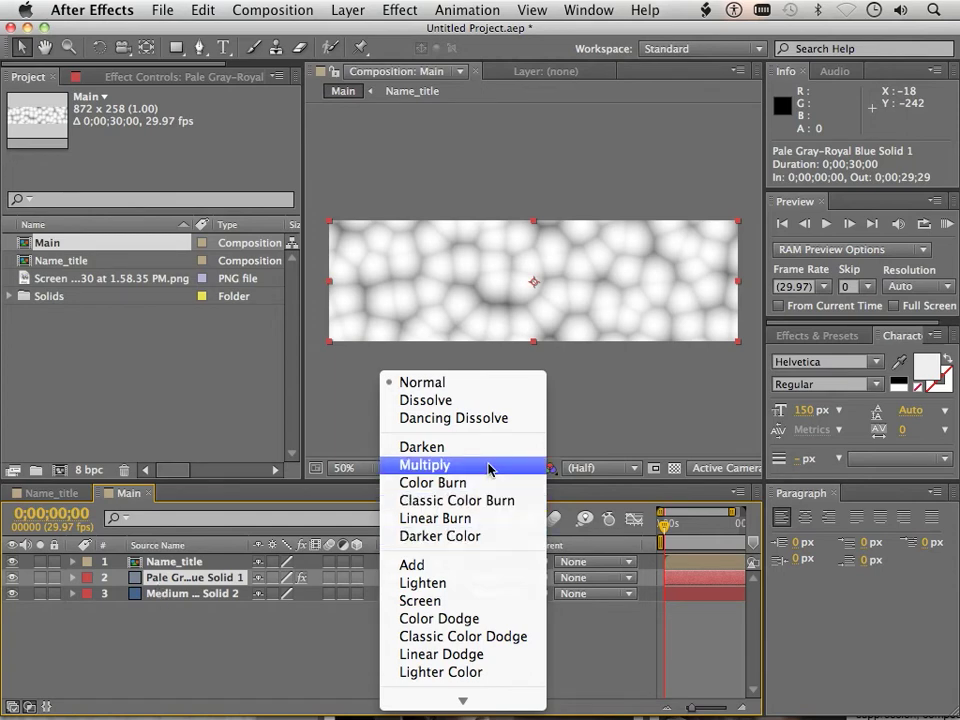
left_click(488, 467)
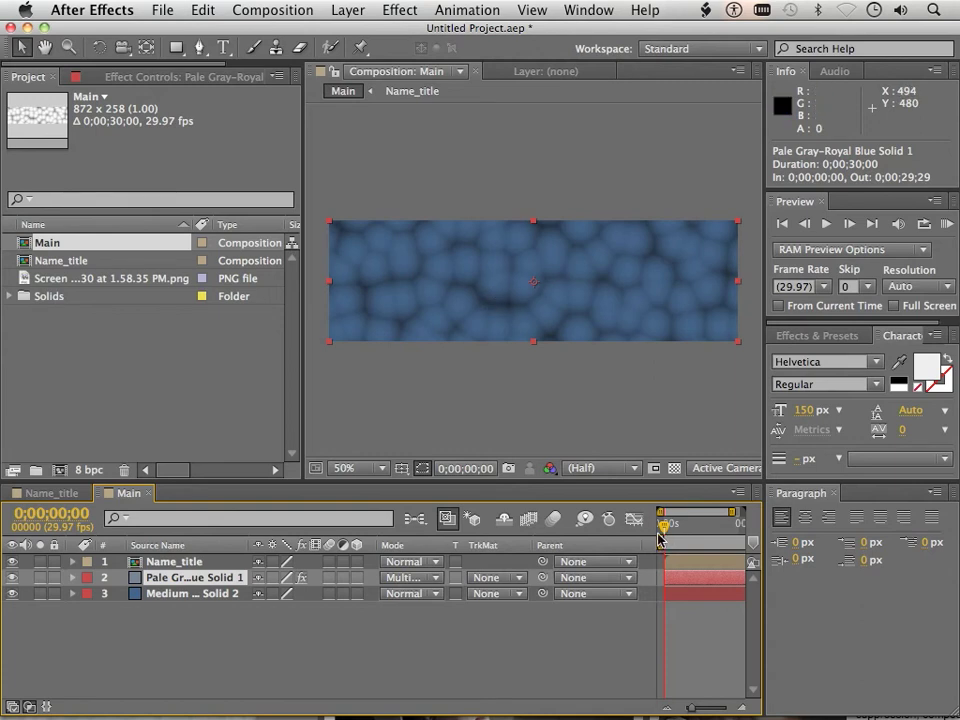
Step: Hide the transfer controls to widen the timeline area and fit the full 30-second composition in its visible range
left_click_drag(660, 573, 597, 574)
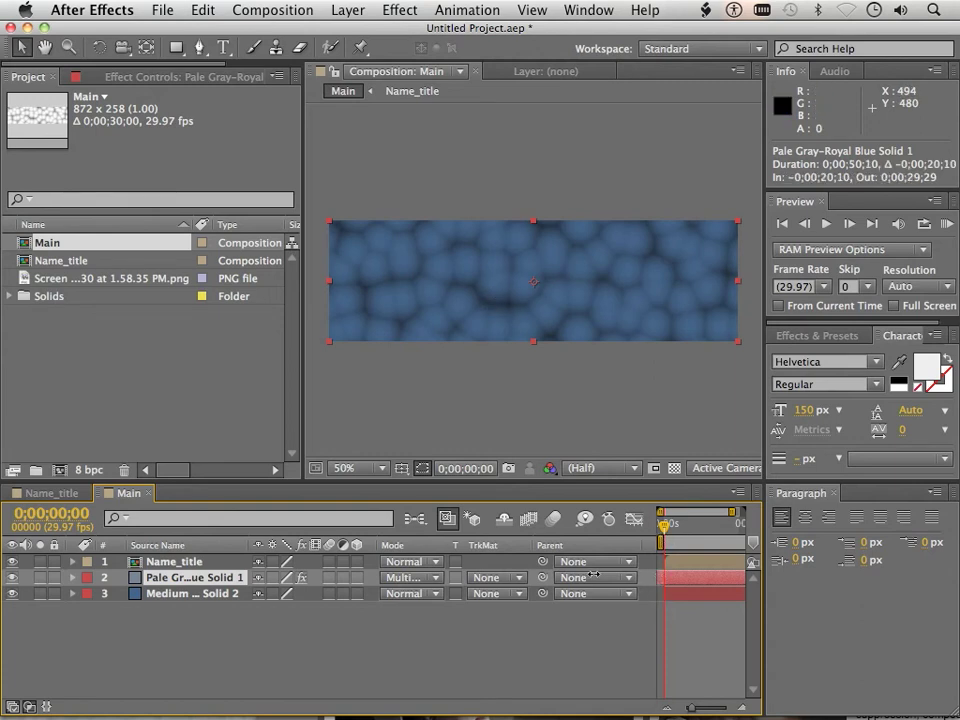
left_click(33, 708)
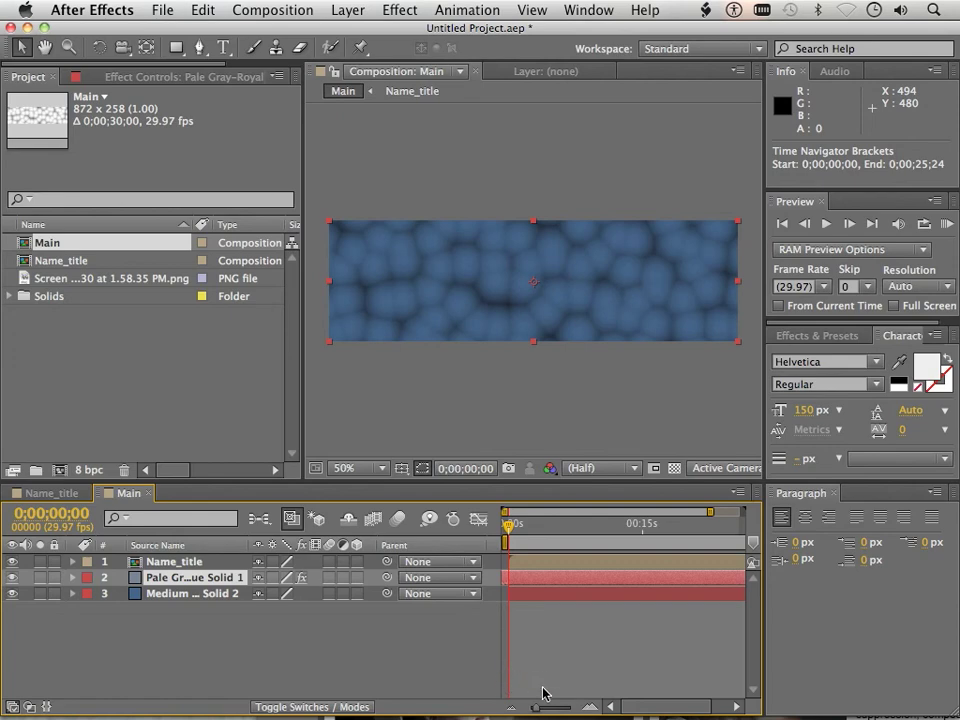
left_click_drag(541, 712, 531, 710)
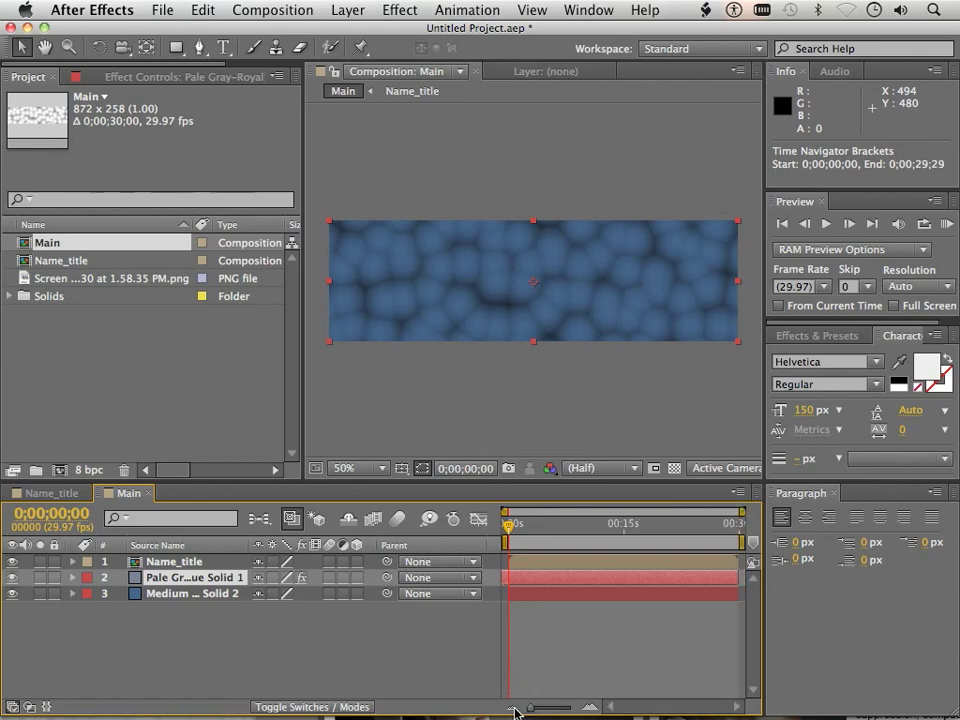
mouse_move(509, 528)
left_mouse_down()
mouse_move(711, 553)
mouse_move(497, 533)
left_mouse_up()
mouse_move(508, 530)
left_mouse_down()
mouse_move(531, 536)
mouse_move(506, 531)
left_mouse_up()
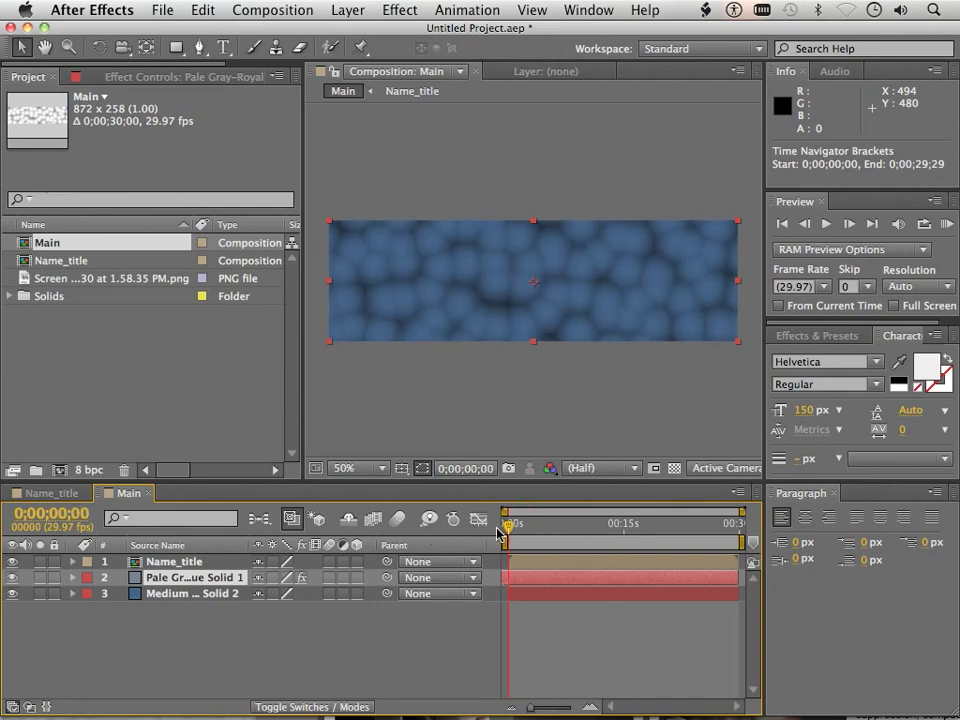